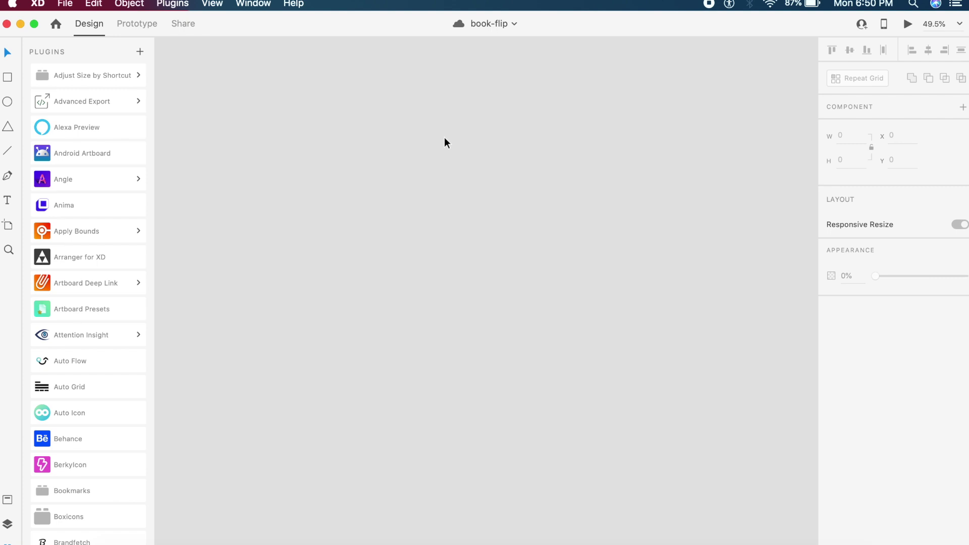
Add a blank 375 × 812 iPhone X, XS, 11 Pro artboard to the book-flip canvas
{"action": "key", "text": "a"}
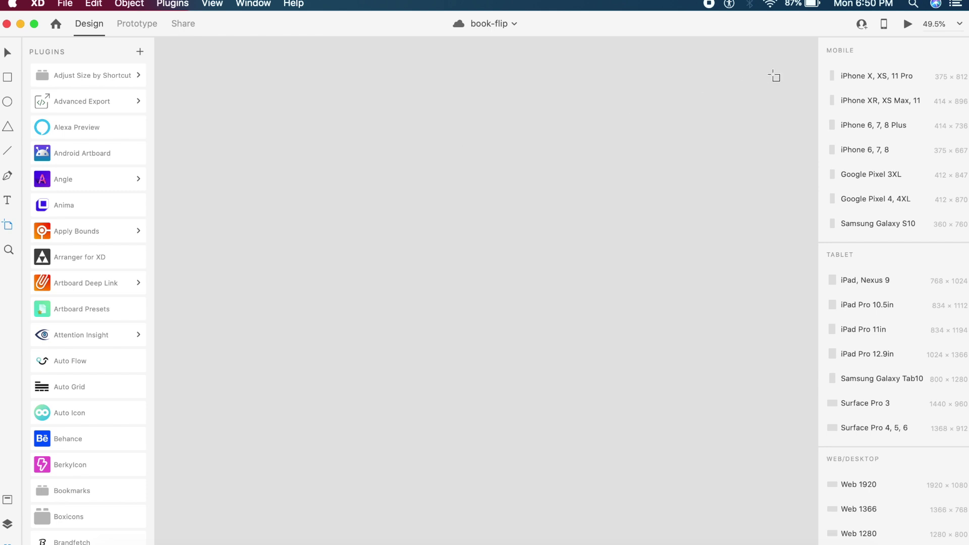
{"action": "left_click", "coordinate": [870, 81]}
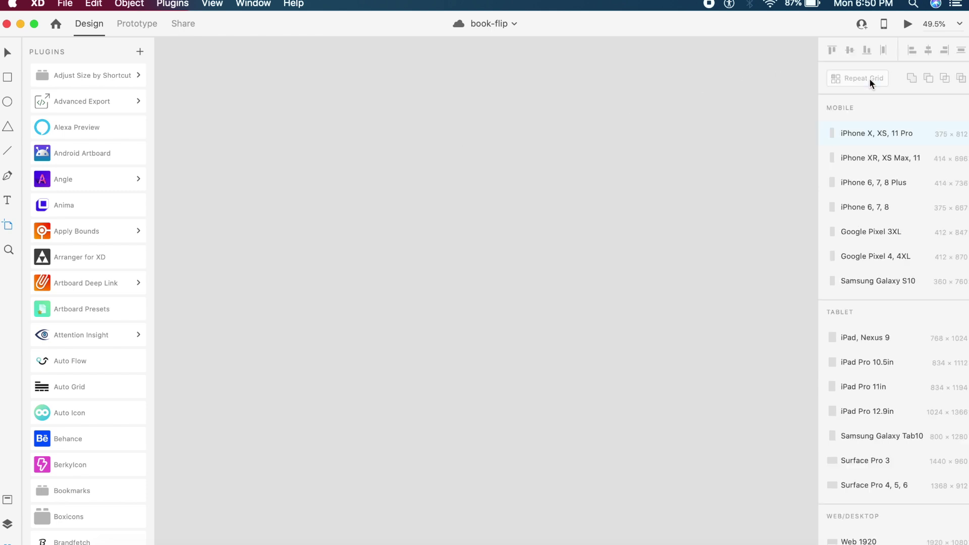
{"action": "left_click", "coordinate": [464, 186]}
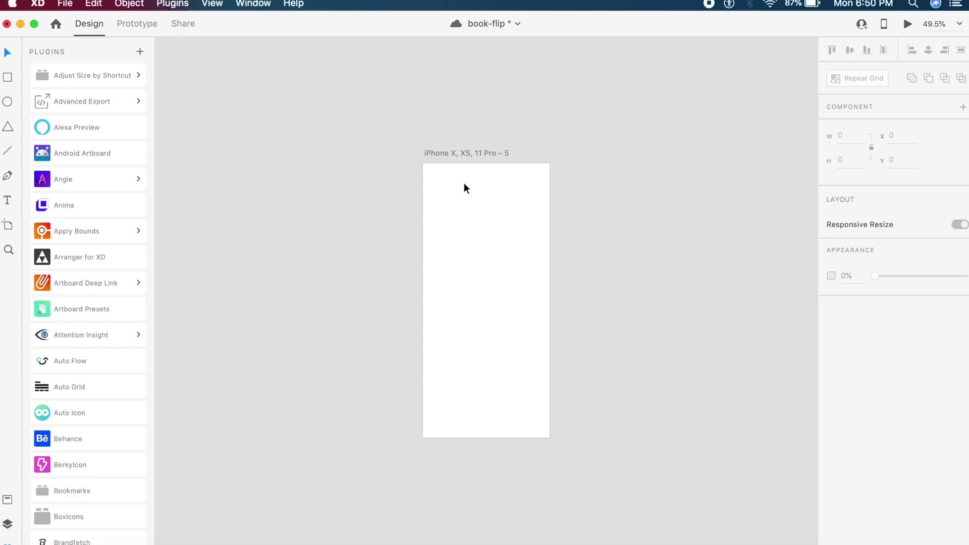
Draw a rectangle over the artboard's lower part with its top edge at Y 125
{"action": "left_click", "coordinate": [465, 187]}
{"action": "key", "text": "r"}
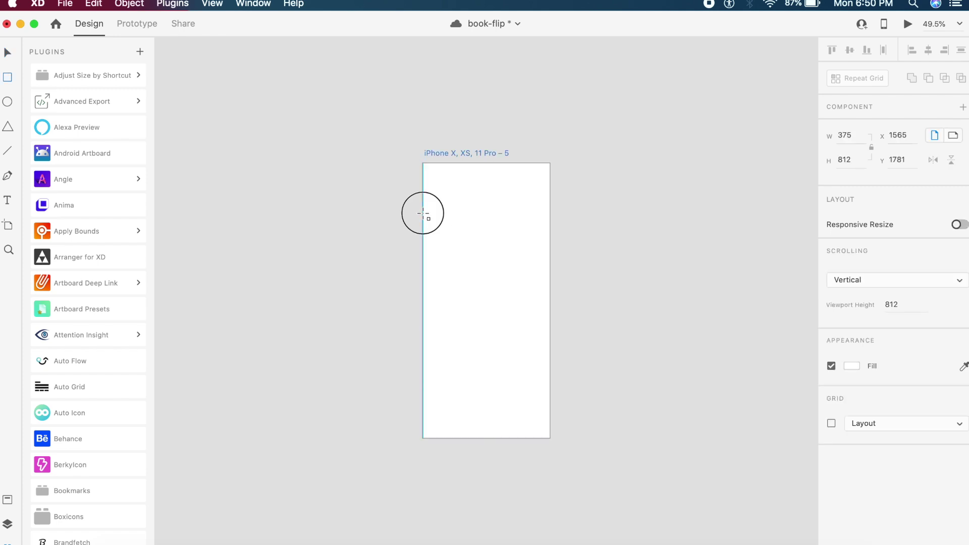
{"action": "mouse_move", "coordinate": [423, 213]}
{"action": "left_mouse_down"}
{"action": "mouse_move", "coordinate": [548, 409]}
{"action": "mouse_move", "coordinate": [550, 438]}
{"action": "left_mouse_up"}
{"action": "key", "text": "v"}
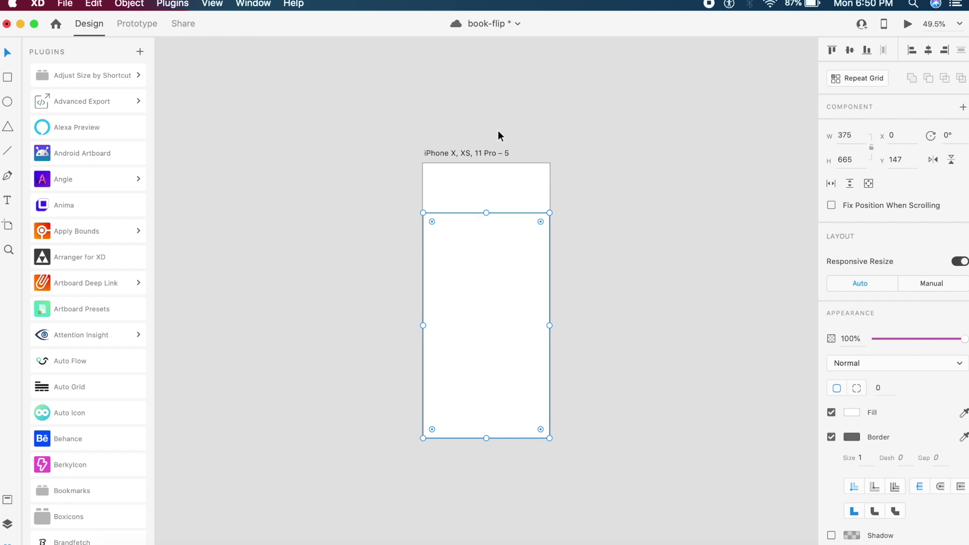
{"action": "left_click_drag", "start_coordinate": [486, 213], "coordinate": [488, 205]}
{"action": "left_click", "coordinate": [489, 236]}
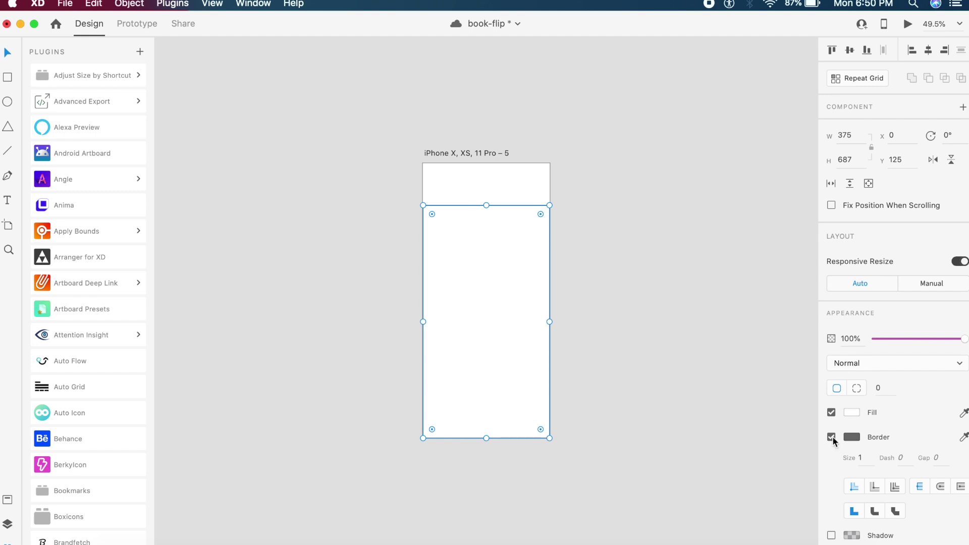
Remove the rectangle's border, keep a white fill, and round its top corners to 24, 24, 0, 0
{"action": "left_click", "coordinate": [832, 437]}
{"action": "left_click", "coordinate": [852, 412]}
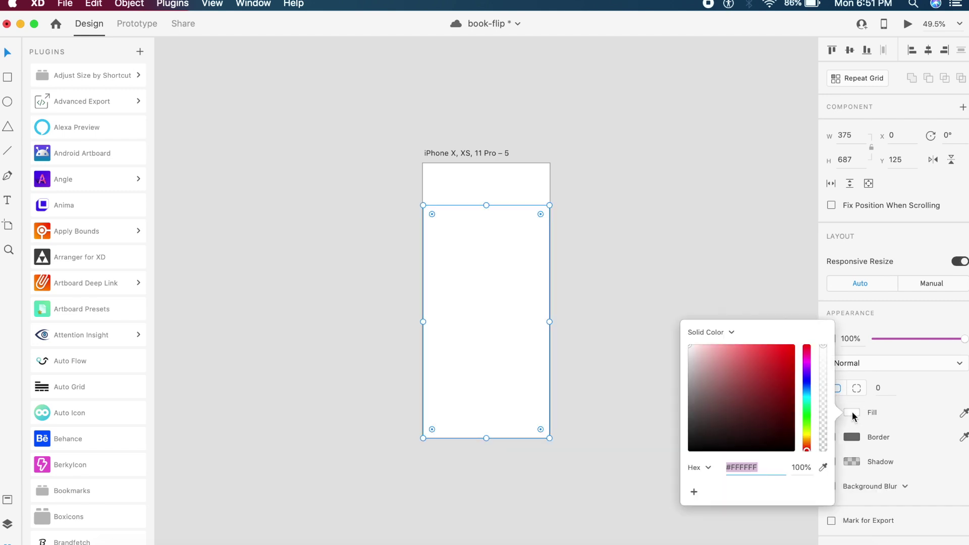
{"action": "left_click_drag", "start_coordinate": [735, 393], "coordinate": [662, 316]}
{"action": "left_click", "coordinate": [490, 323]}
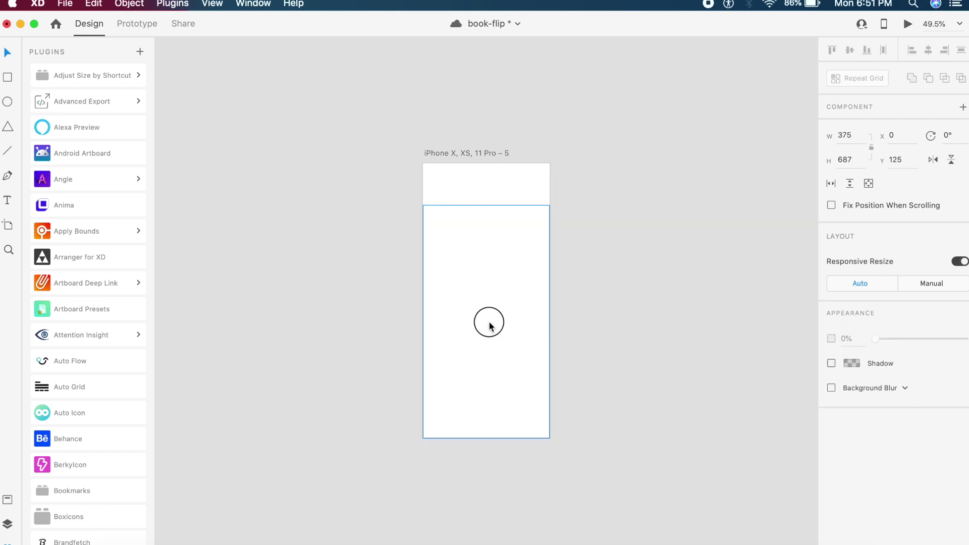
{"action": "left_click", "coordinate": [857, 389]}
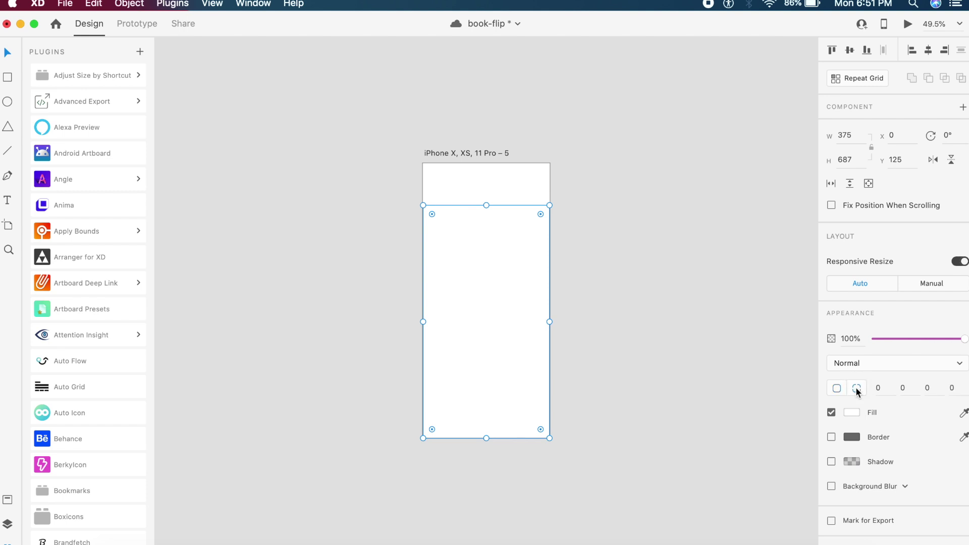
{"action": "left_click", "coordinate": [885, 393]}
{"action": "type", "text": "24"}
{"action": "left_click", "coordinate": [904, 385]}
{"action": "type", "text": "24"}
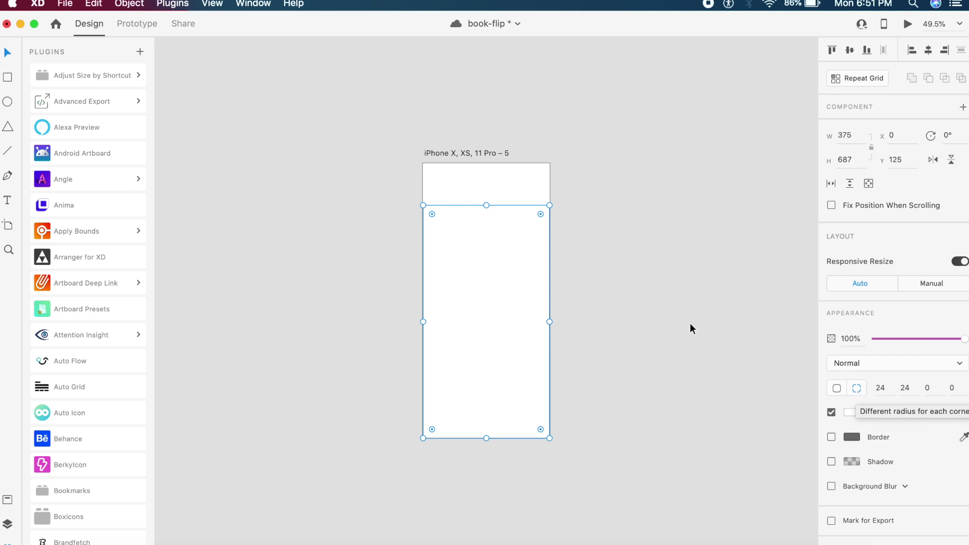
Give the artboard a very pale blue #F7FAFF background
{"action": "left_click", "coordinate": [596, 312]}
{"action": "left_click", "coordinate": [459, 155]}
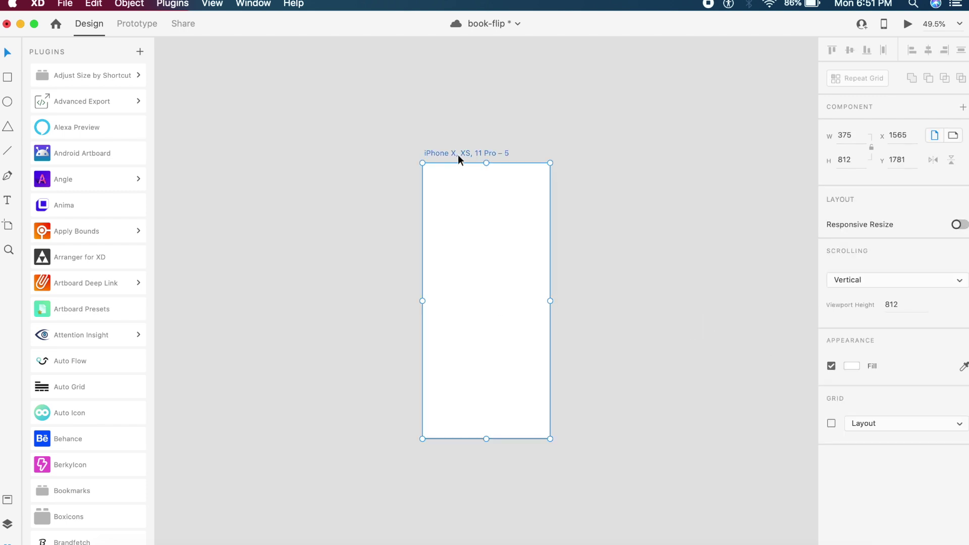
{"action": "left_click", "coordinate": [852, 366]}
{"action": "left_click_drag", "start_coordinate": [693, 311], "coordinate": [681, 306]}
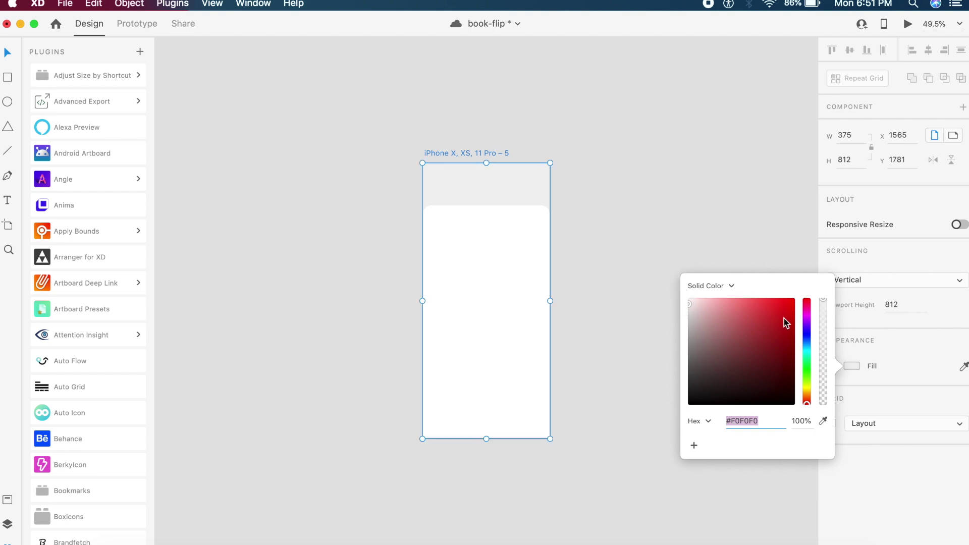
{"action": "left_click", "coordinate": [807, 340]}
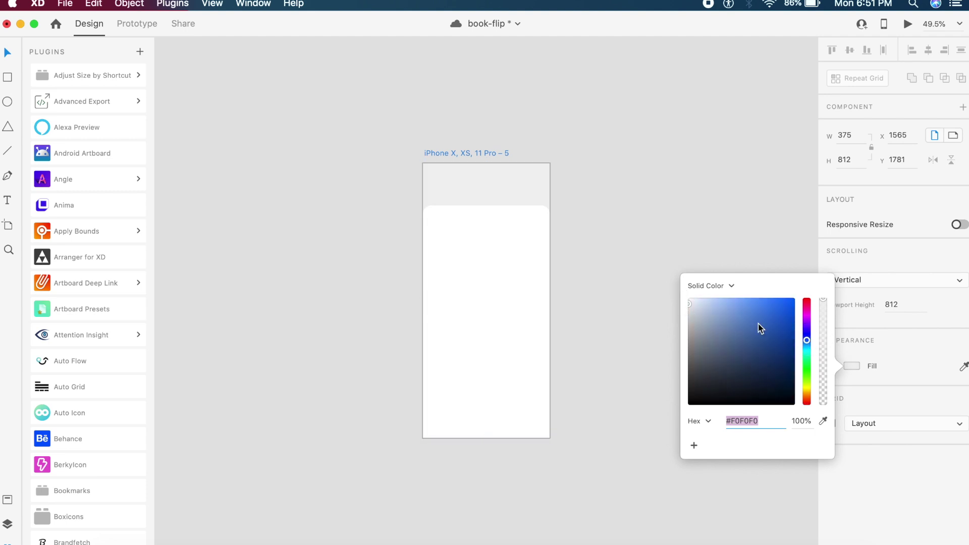
{"action": "left_click", "coordinate": [693, 303]}
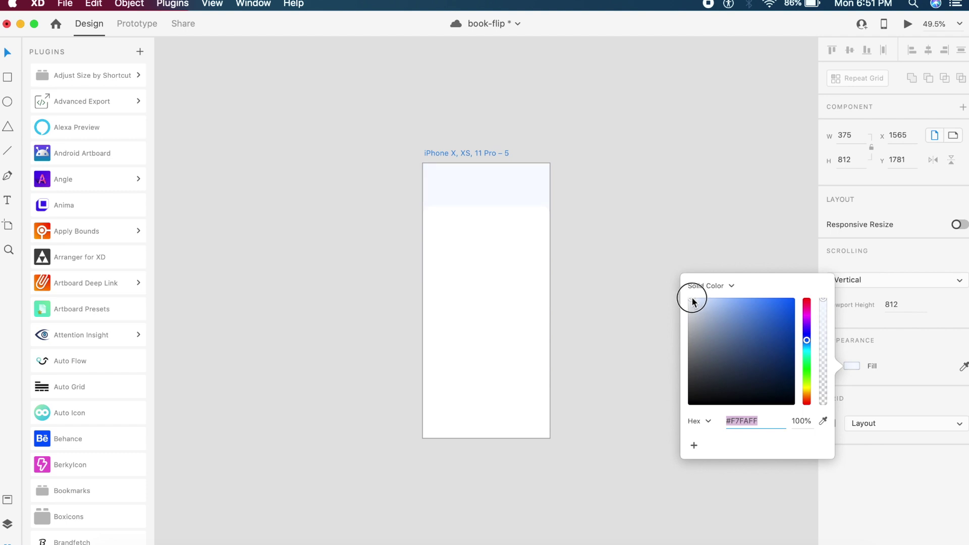
{"action": "left_click", "coordinate": [633, 255]}
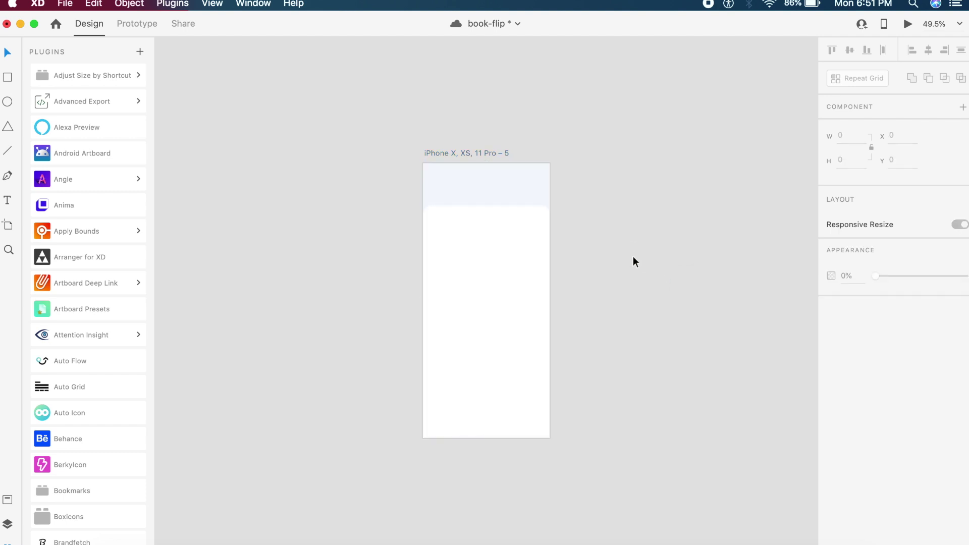
Check the blue 32 × 32 book icon in the header above the Audio Books grid
{"action": "scroll", "coordinate": [633, 255], "scroll_direction": "up", "scroll_amount": 3}
{"action": "scroll", "coordinate": [636, 246], "scroll_direction": "left", "scroll_amount": 2}
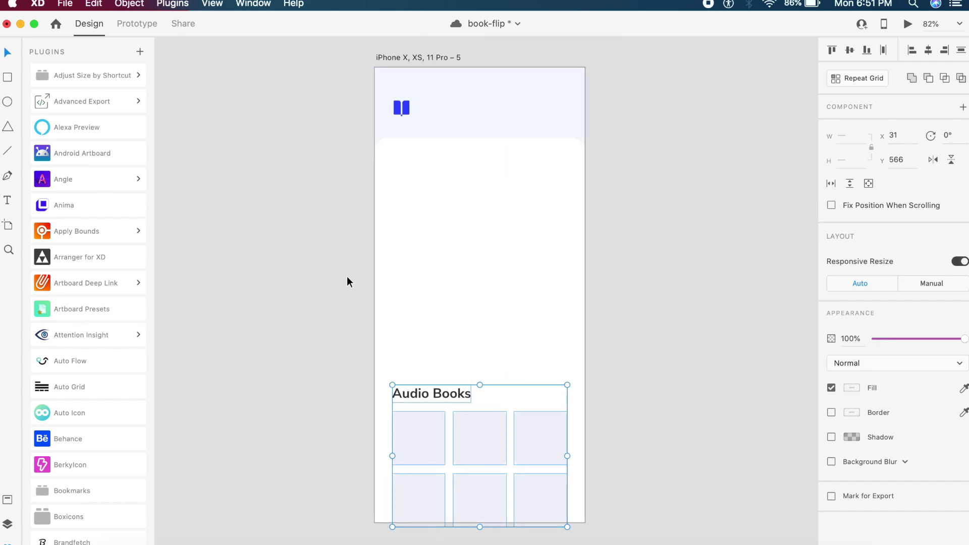
{"action": "left_click", "coordinate": [347, 276]}
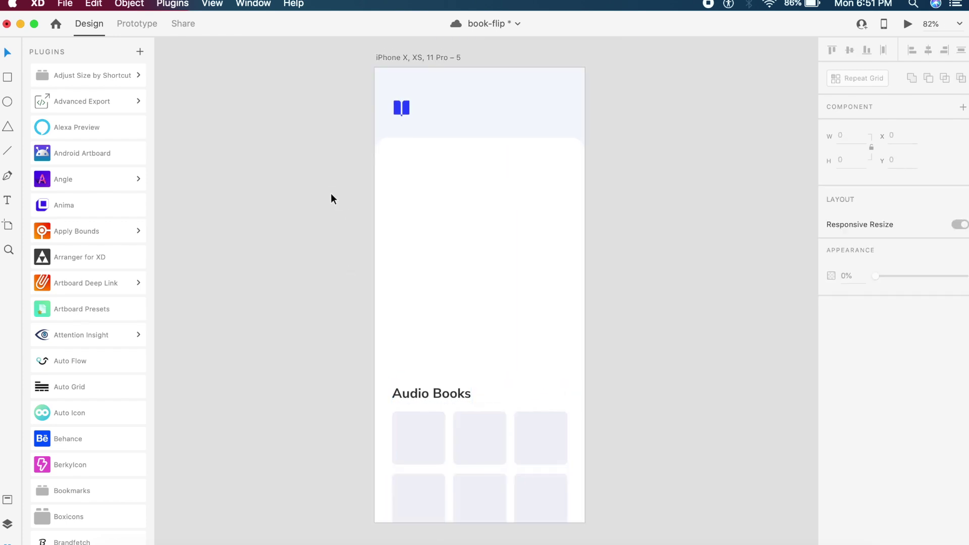
{"action": "left_click", "coordinate": [404, 109]}
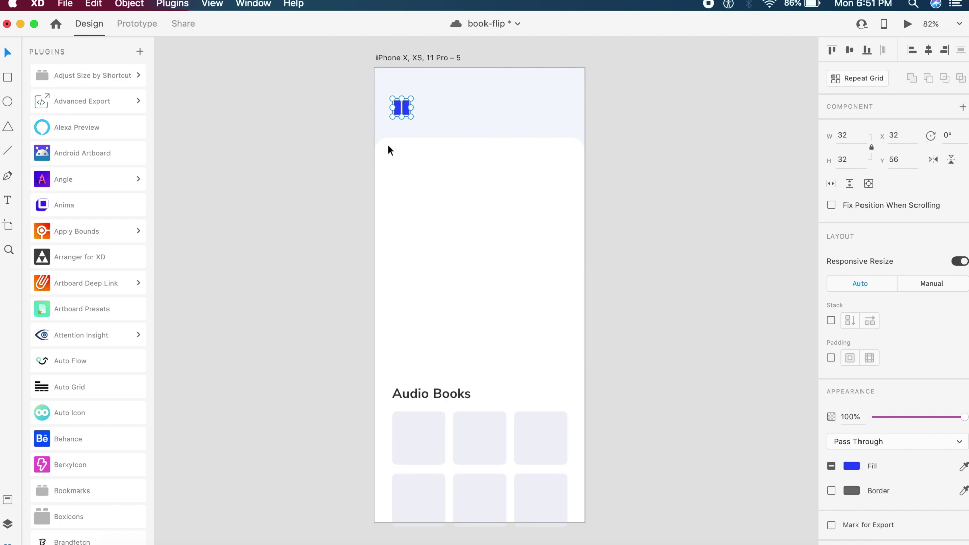
{"action": "left_click", "coordinate": [306, 174]}
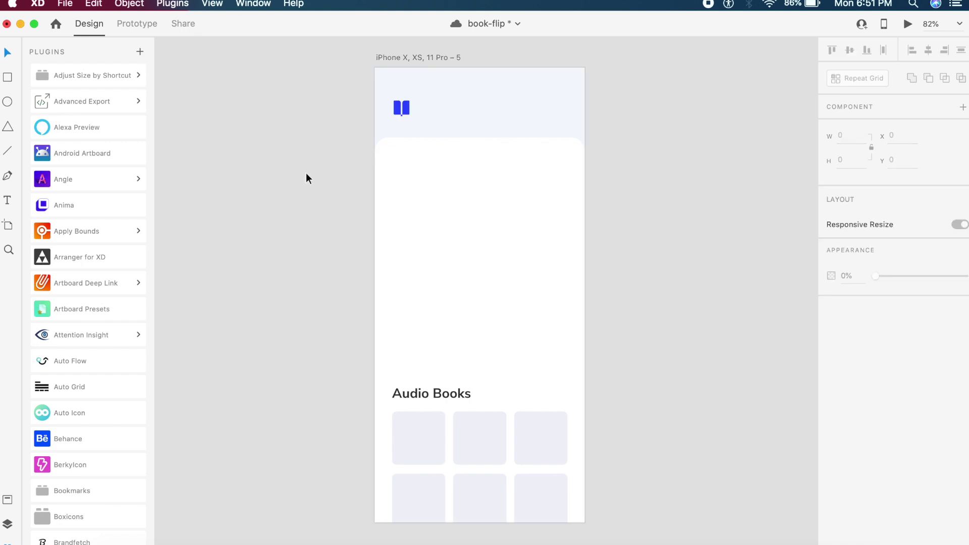
Draw a card rectangle centred above Audio Books and set its corner radius to 40
{"action": "key", "text": "r"}
{"action": "left_click_drag", "start_coordinate": [425, 159], "coordinate": [546, 343]}
{"action": "key", "text": "Escape"}
{"action": "left_click_drag", "start_coordinate": [479, 296], "coordinate": [474, 295]}
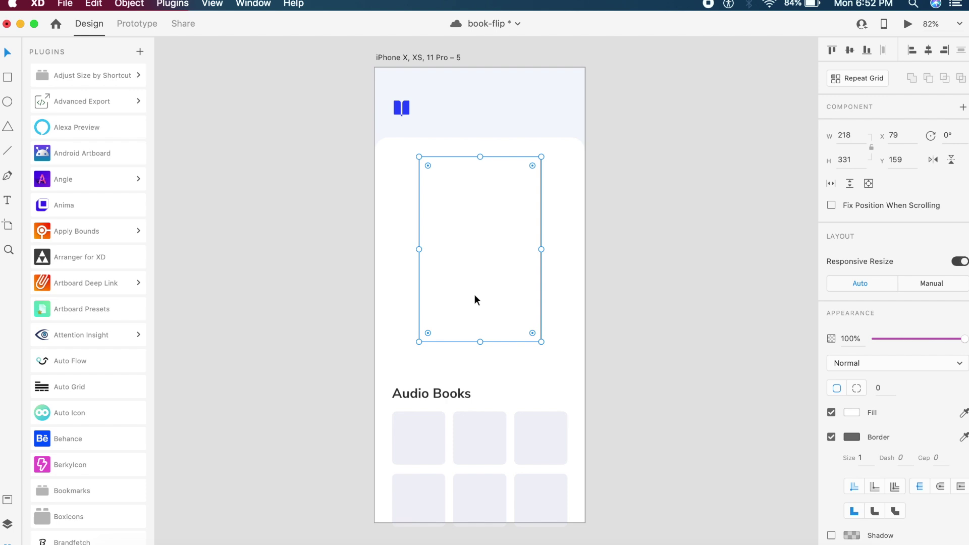
{"action": "left_click", "coordinate": [881, 389]}
{"action": "type", "text": "40"}
{"action": "key", "text": "Return"}
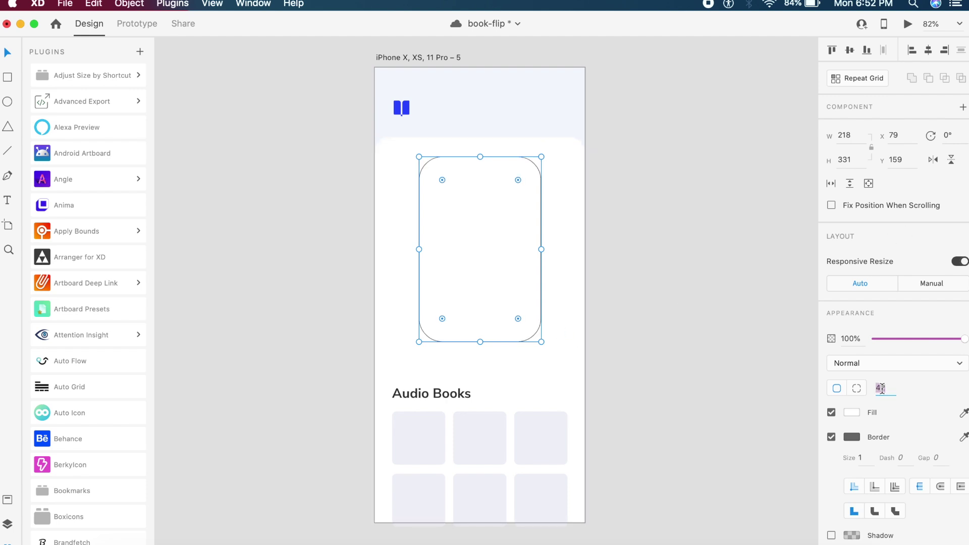
{"action": "key", "text": "Escape"}
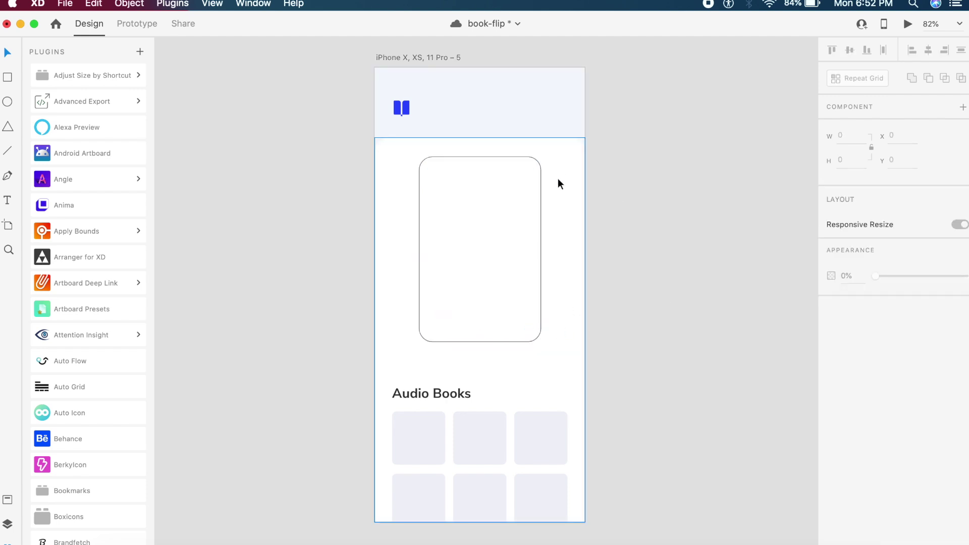
Remove the card's border and check The Design of Everyday Things cover image inside it
{"action": "left_click", "coordinate": [572, 159]}
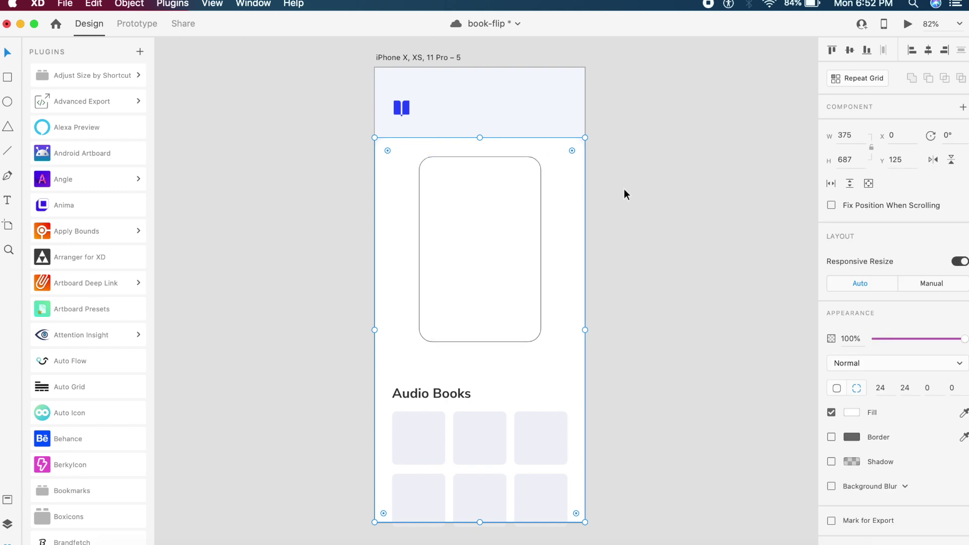
{"action": "double_click", "coordinate": [528, 209]}
{"action": "left_click", "coordinate": [832, 437]}
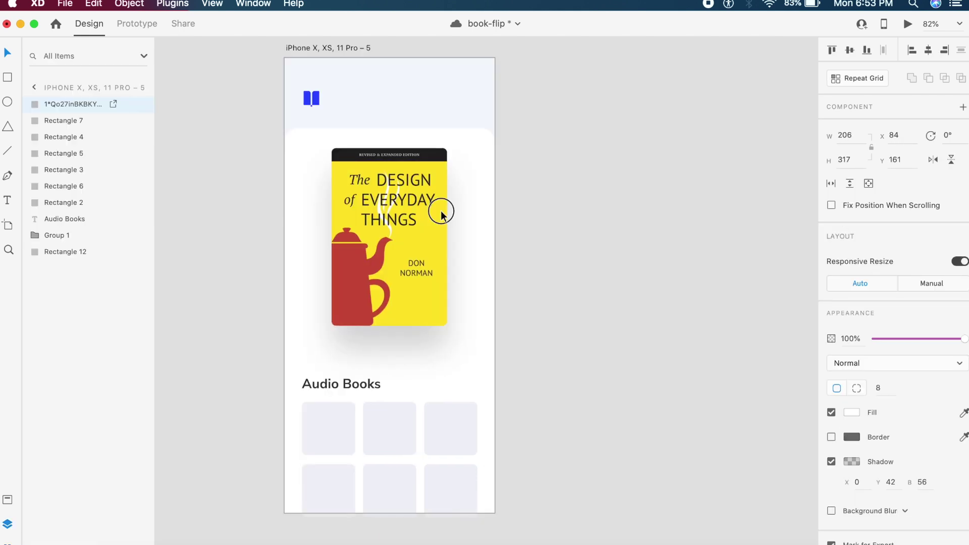
{"action": "left_click", "coordinate": [441, 211]}
{"action": "left_click", "coordinate": [557, 237]}
Centre the cover, then duplicate it as a smaller copy placed behind it
{"action": "left_click_drag", "start_coordinate": [393, 312], "coordinate": [377, 285]}
{"action": "left_click", "coordinate": [567, 301]}
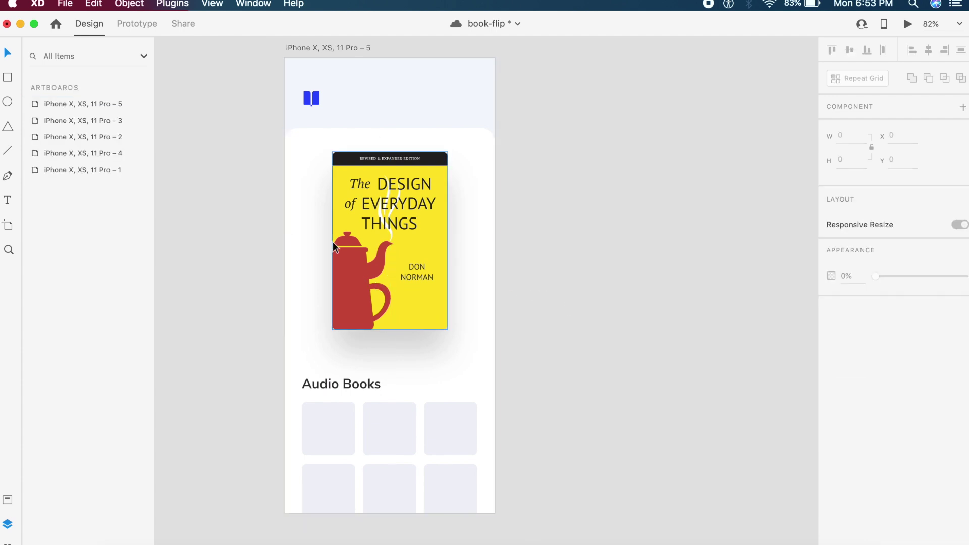
{"action": "left_click_drag", "start_coordinate": [369, 252], "coordinate": [434, 252]}
{"action": "left_click_drag", "start_coordinate": [513, 332], "coordinate": [495, 303]}
{"action": "left_click_drag", "start_coordinate": [418, 231], "coordinate": [424, 248]}
{"action": "key", "text": "super+["}
{"action": "key", "text": "super+["}
{"action": "key", "text": "super+["}
{"action": "left_click", "coordinate": [641, 288]}
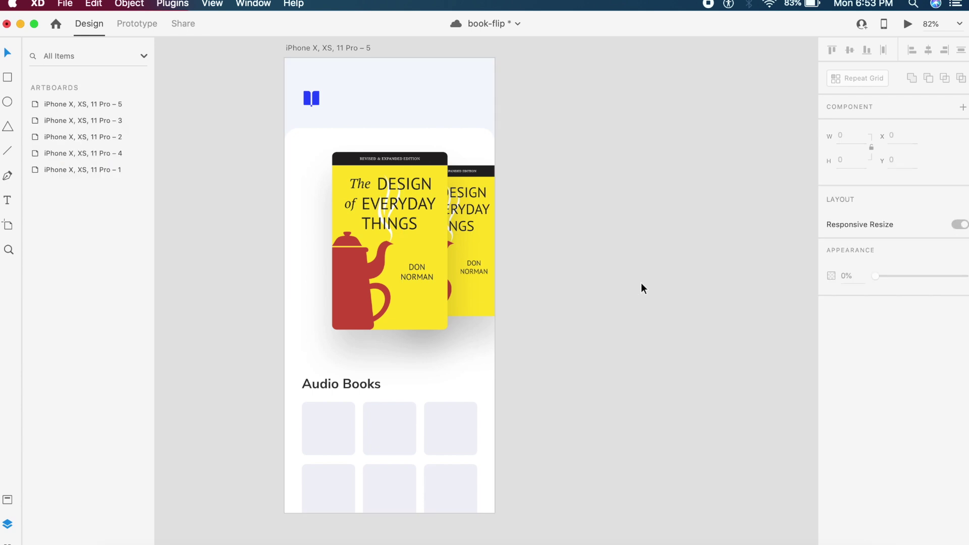
Set the back cover copy to 80% opacity and move it to the main cover's left
{"action": "left_click", "coordinate": [480, 291]}
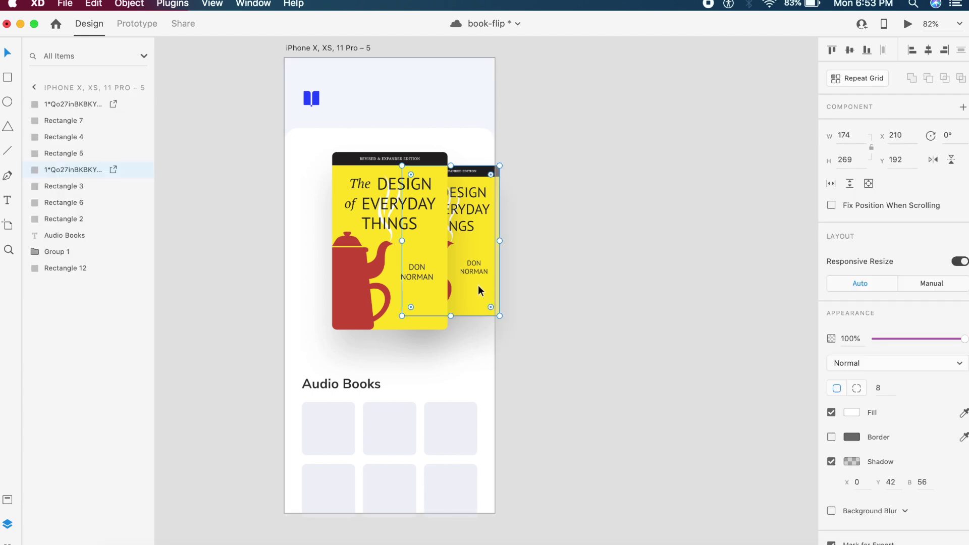
{"action": "left_click", "coordinate": [862, 342]}
{"action": "type", "text": "80"}
{"action": "key", "text": "Return"}
{"action": "left_click", "coordinate": [637, 267]}
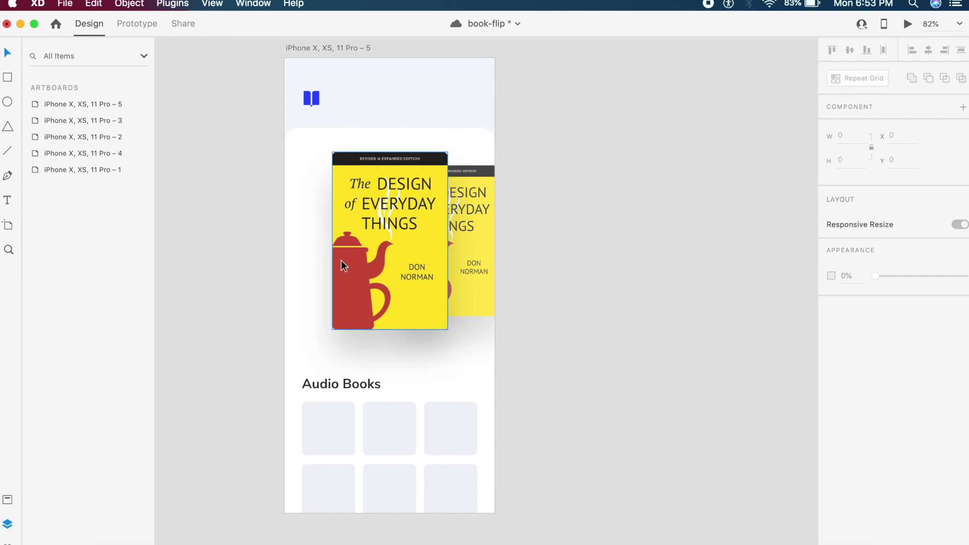
{"action": "left_click_drag", "start_coordinate": [486, 228], "coordinate": [337, 237]}
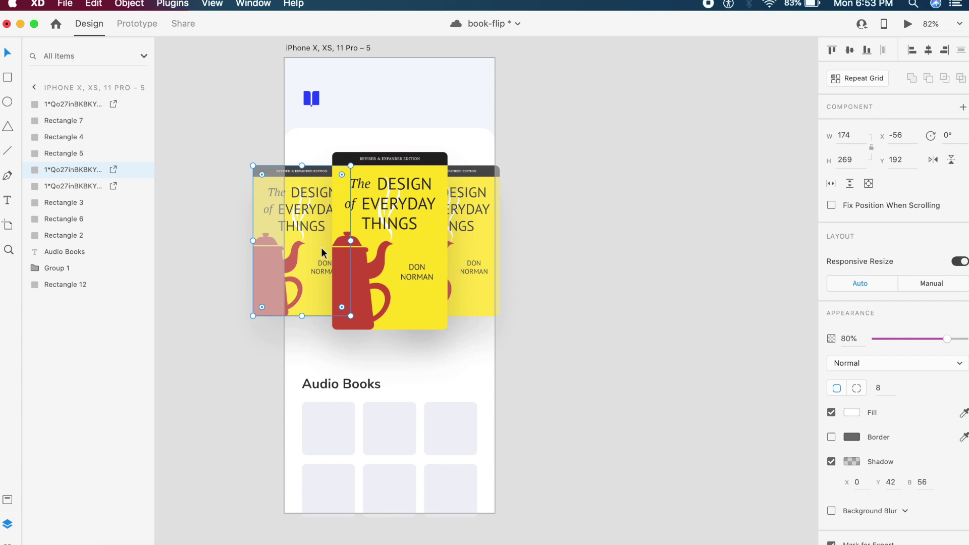
Draw a three-point path along the main cover's left and top edges
{"action": "left_click", "coordinate": [566, 267]}
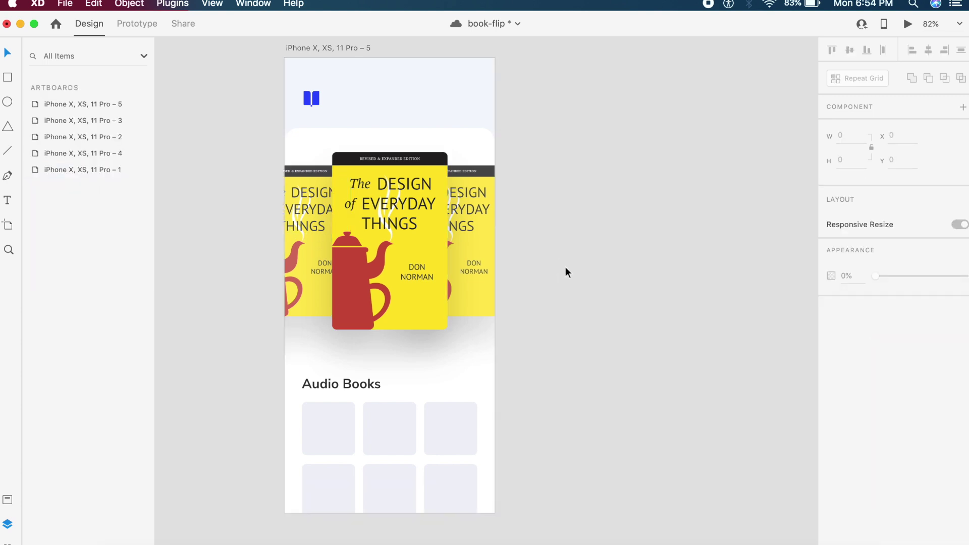
{"action": "scroll", "coordinate": [378, 193], "scroll_direction": "up", "scroll_amount": 5}
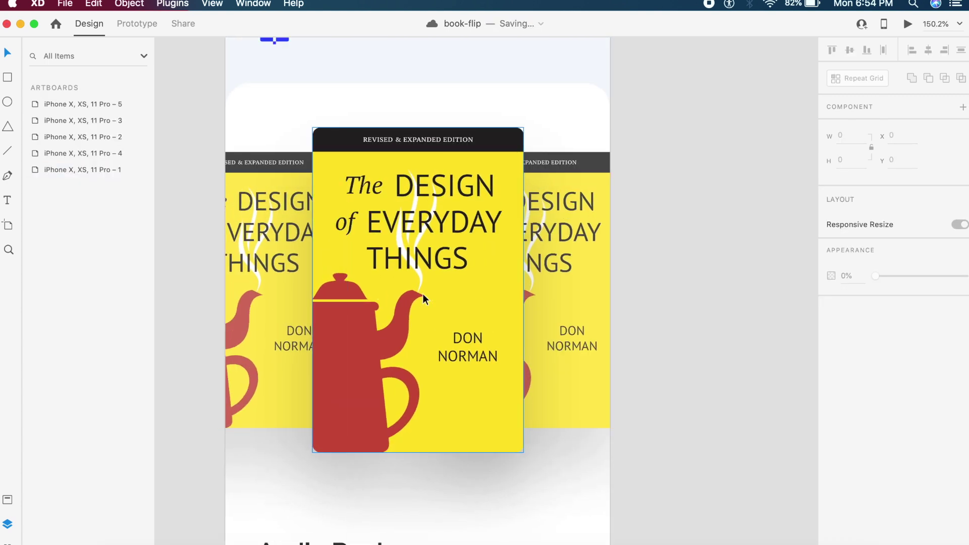
{"action": "key", "text": "p"}
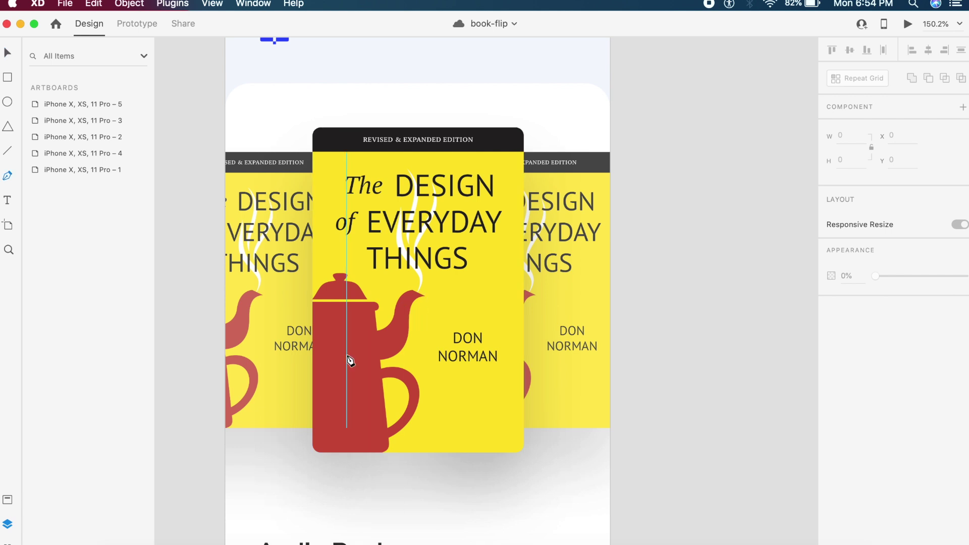
{"action": "left_click", "coordinate": [322, 439]}
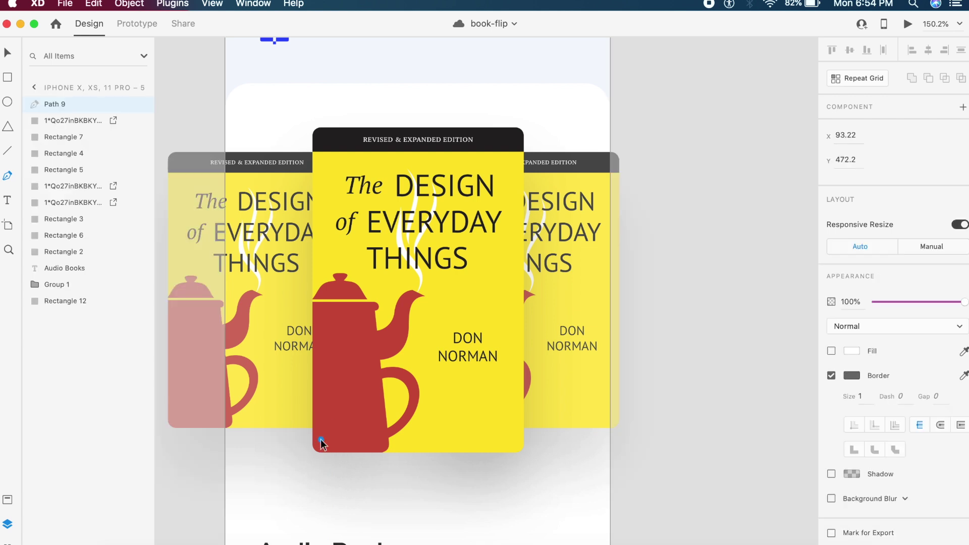
{"action": "left_click", "coordinate": [321, 140]}
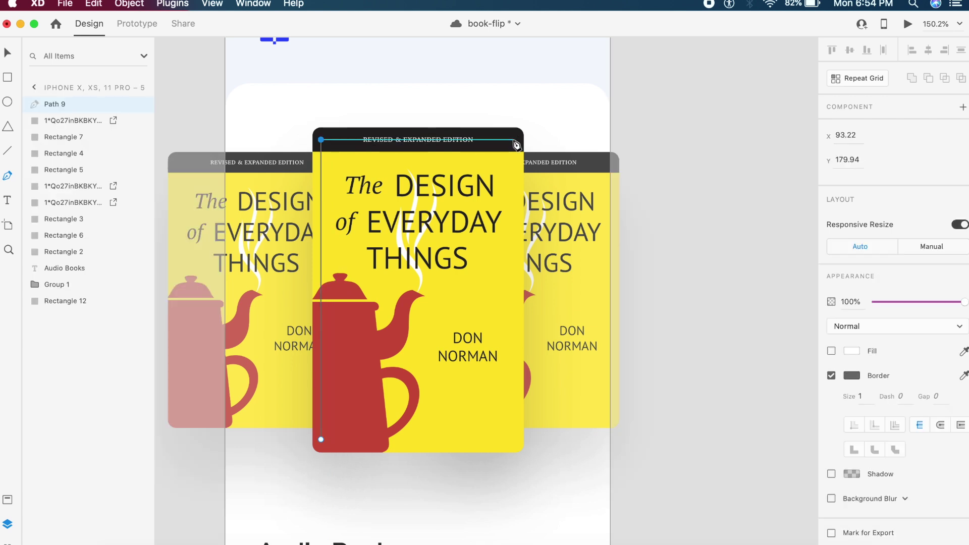
{"action": "left_click", "coordinate": [513, 140]}
{"action": "key", "text": "Escape"}
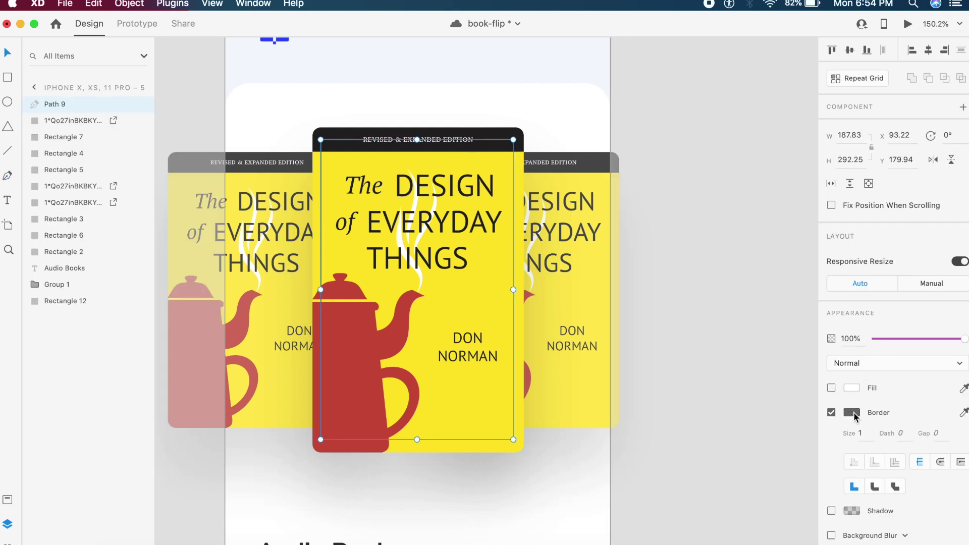
Give the edge path a white #FFFFFF stroke of size 8
{"action": "left_click", "coordinate": [854, 416]}
{"action": "left_click_drag", "start_coordinate": [718, 376], "coordinate": [576, 267]}
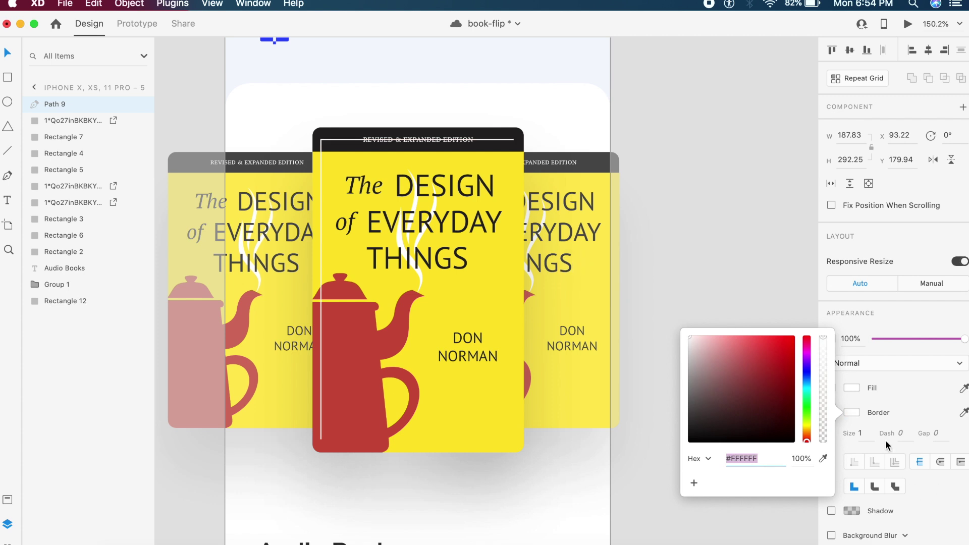
{"action": "left_click", "coordinate": [864, 434]}
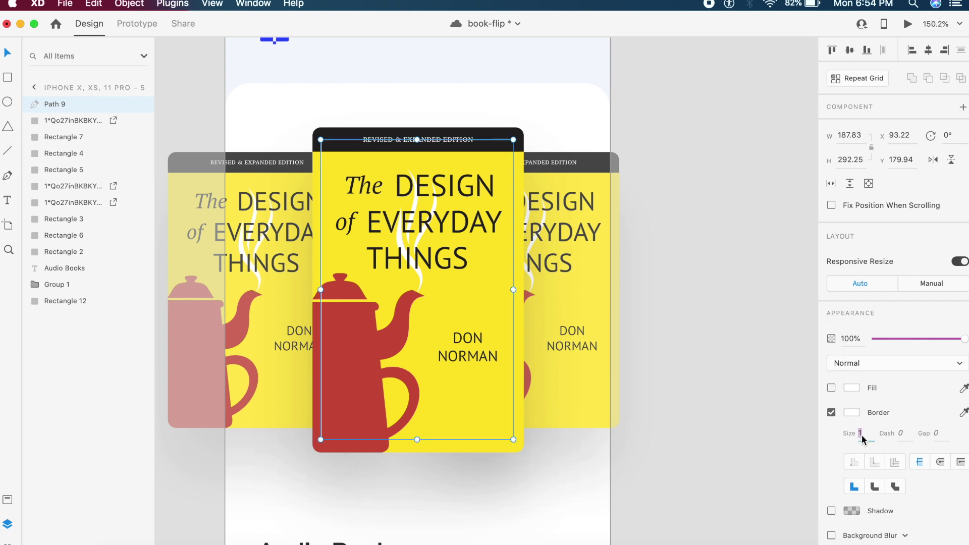
{"action": "key", "text": "shift+Up"}
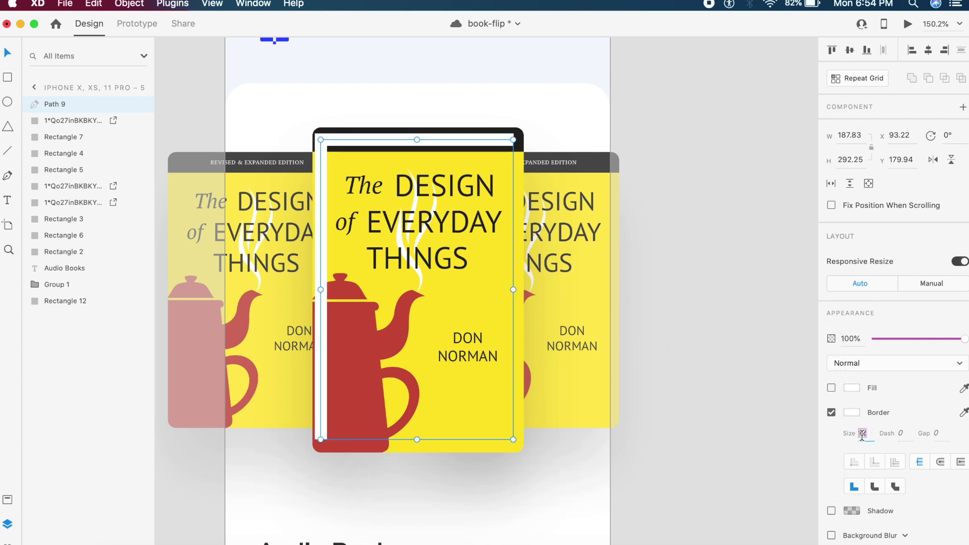
{"action": "type", "text": "8"}
{"action": "key", "text": "Return"}
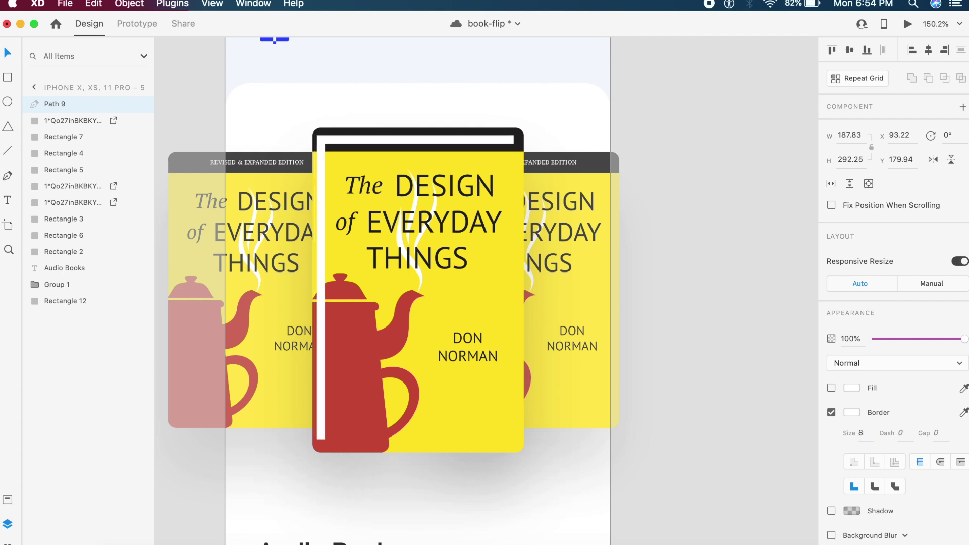
Apply Object Blur to the white edge line and lower its opacity to 81%
{"action": "scroll", "coordinate": [850, 510], "scroll_direction": "down", "scroll_amount": 1}
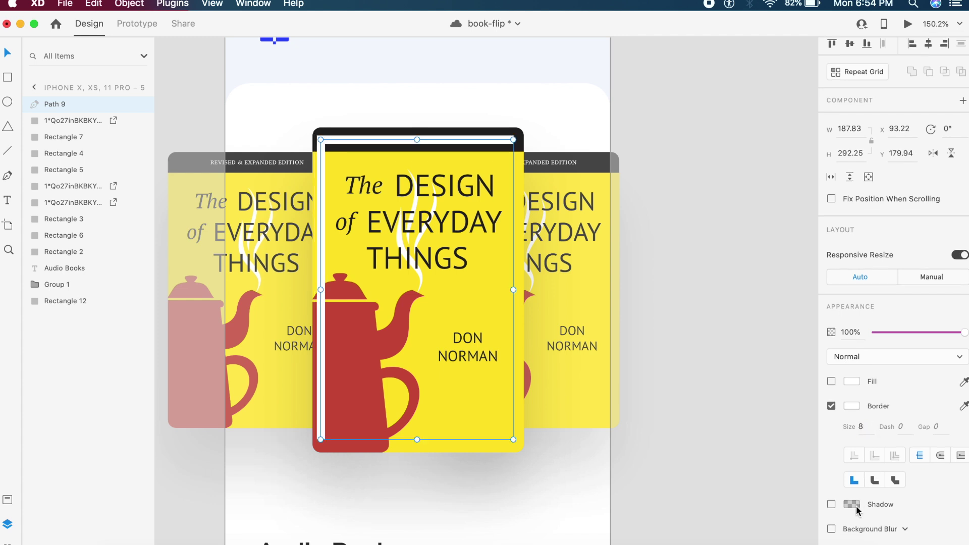
{"action": "left_click", "coordinate": [832, 527]}
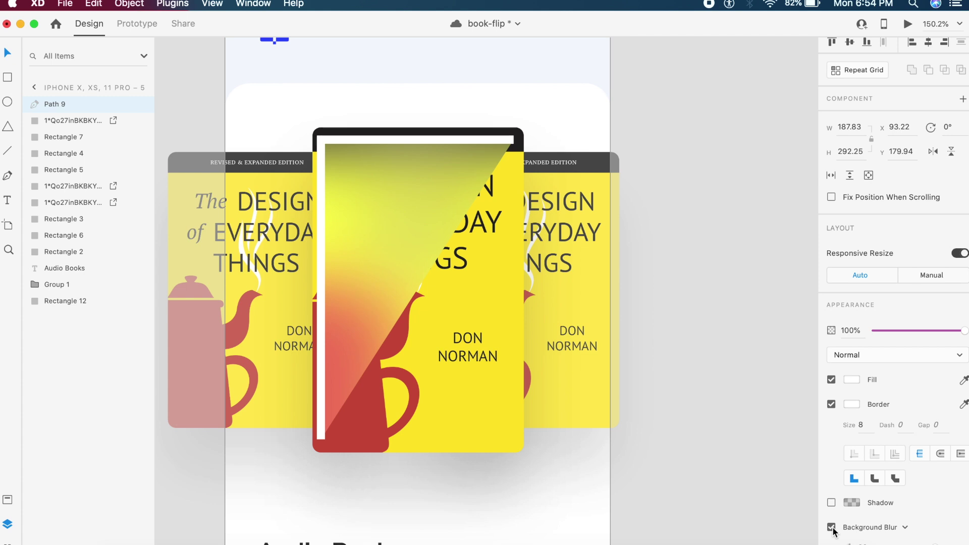
{"action": "left_click", "coordinate": [904, 528]}
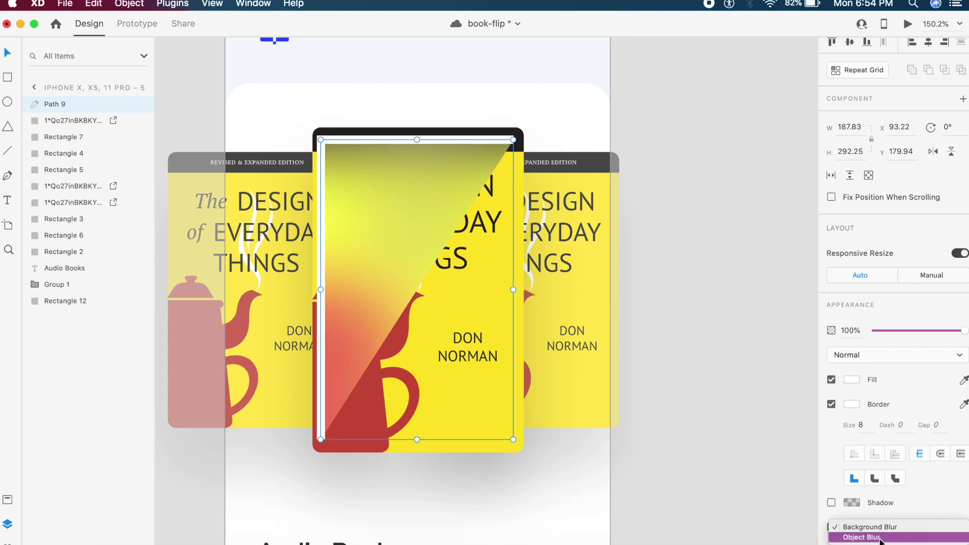
{"action": "left_click", "coordinate": [880, 537]}
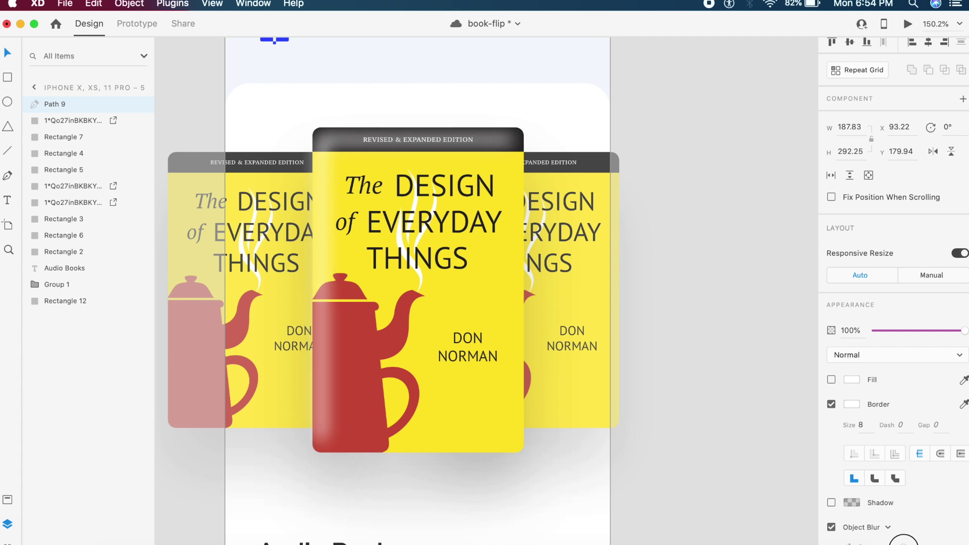
{"action": "left_click_drag", "start_coordinate": [963, 331], "coordinate": [949, 334]}
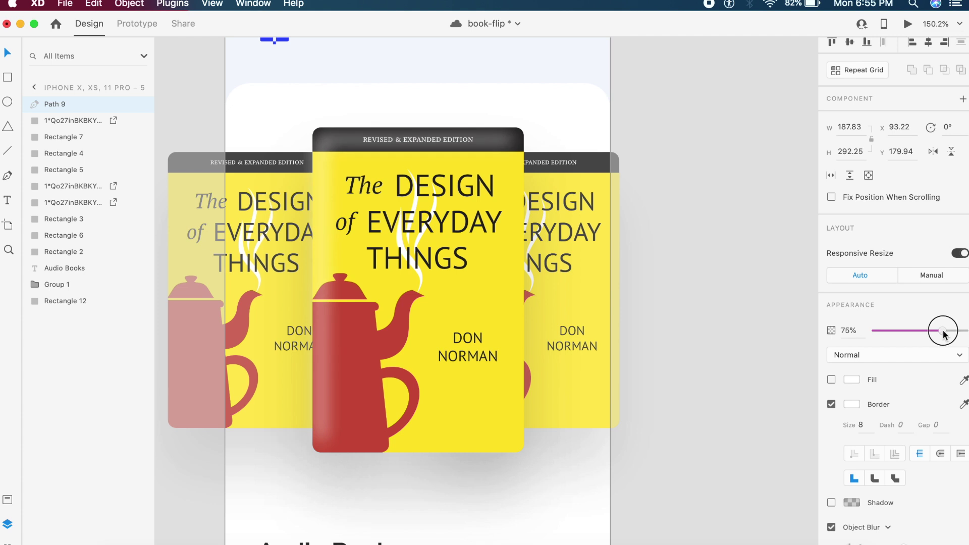
{"action": "left_click", "coordinate": [707, 318]}
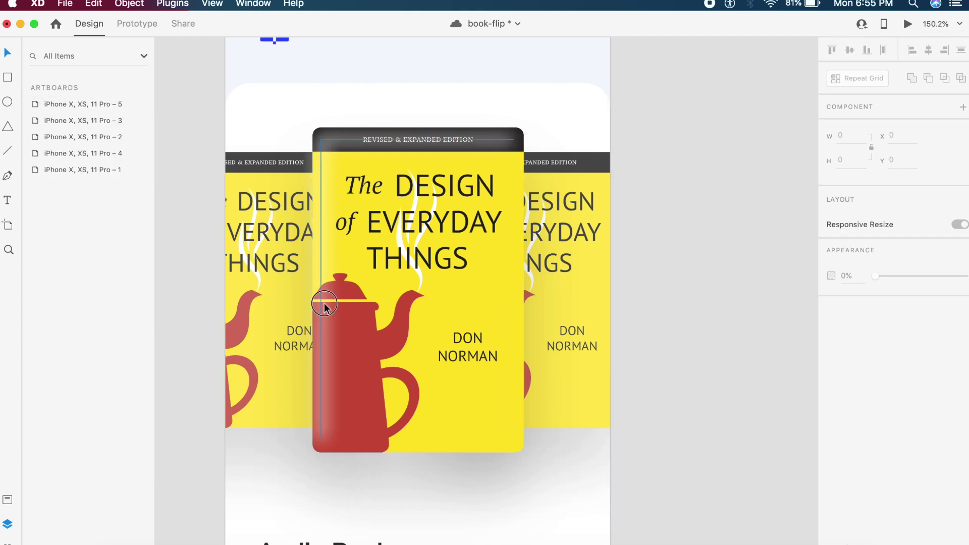
Duplicate the edge line, rotate it 180°, and align it to the cover's right and bottom edges
{"action": "left_click", "coordinate": [322, 303]}
{"action": "left_click", "coordinate": [405, 366]}
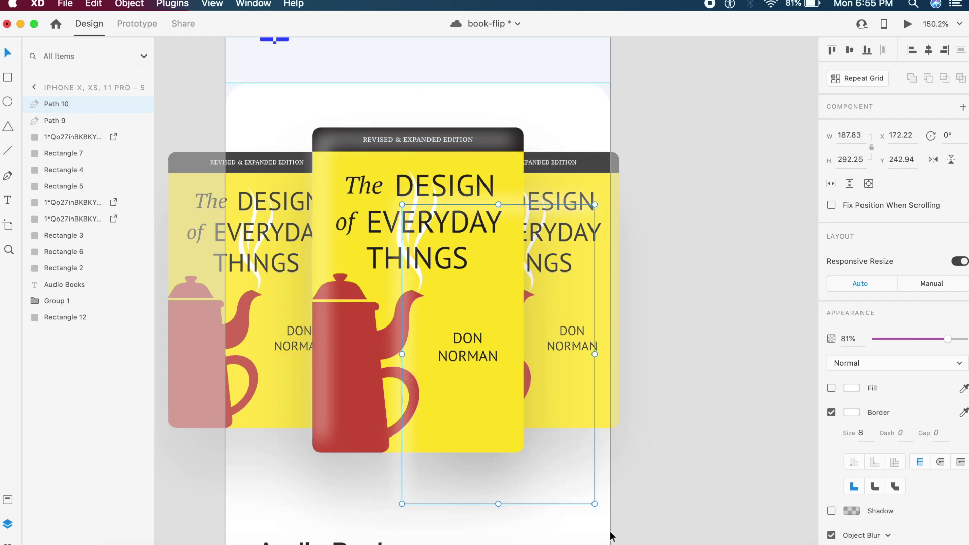
{"action": "left_click_drag", "start_coordinate": [571, 514], "coordinate": [423, 223]}
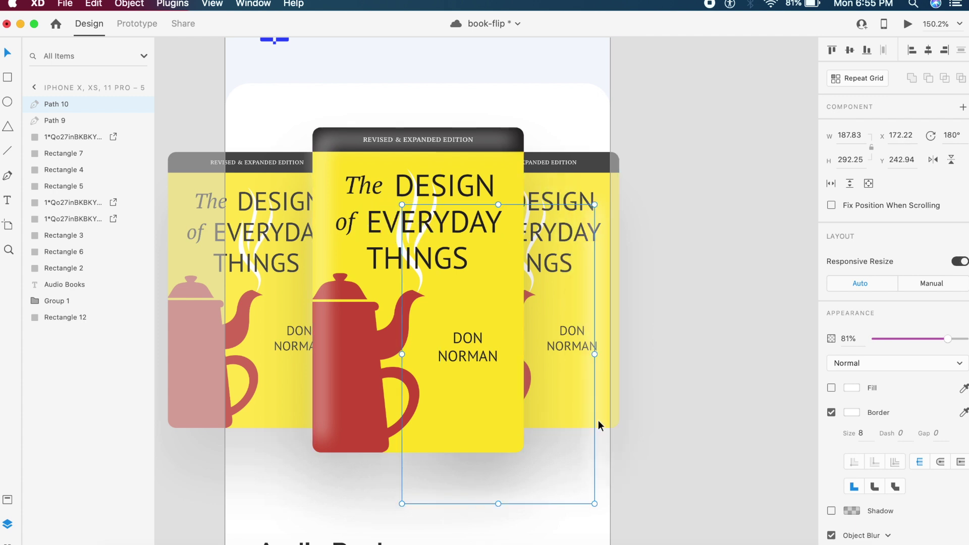
{"action": "left_click_drag", "start_coordinate": [596, 476], "coordinate": [540, 408]}
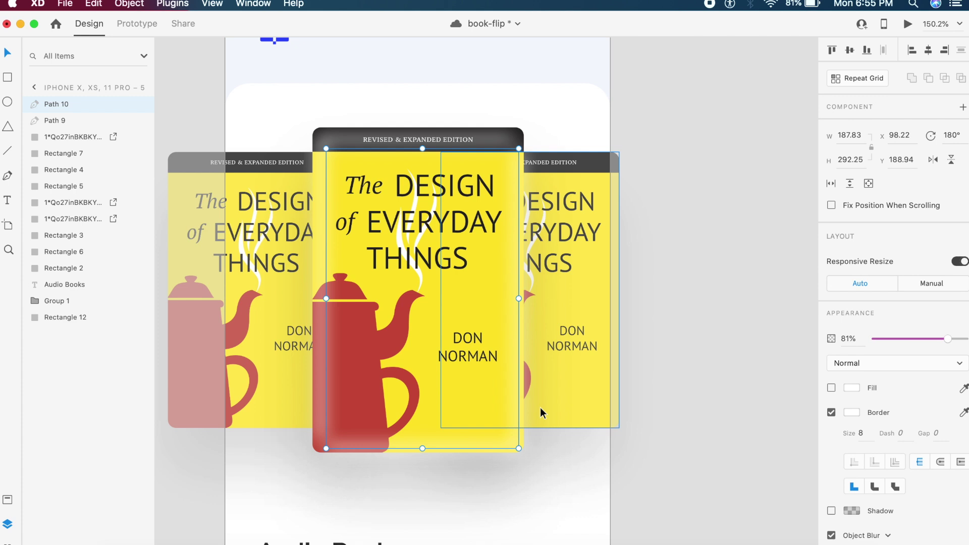
{"action": "key", "text": "shift+Up"}
{"action": "key", "text": "Left"}
{"action": "key", "text": "Left"}
{"action": "key", "text": "Left"}
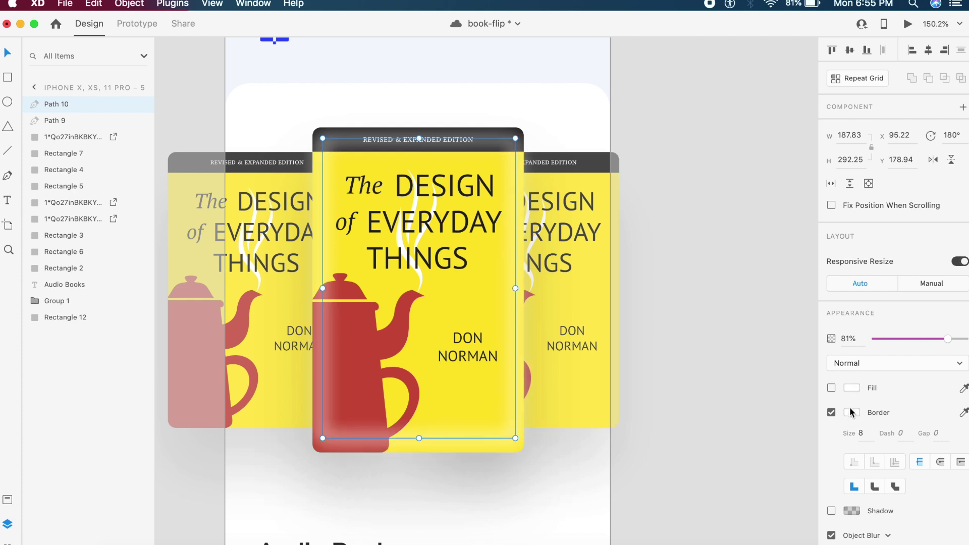
Make the copy's stroke dark #242424 at 48% opacity
{"action": "left_click", "coordinate": [852, 412]}
{"action": "left_click_drag", "start_coordinate": [699, 382], "coordinate": [660, 431]}
{"action": "left_click_drag", "start_coordinate": [823, 391], "coordinate": [823, 419]}
{"action": "left_click", "coordinate": [600, 394]}
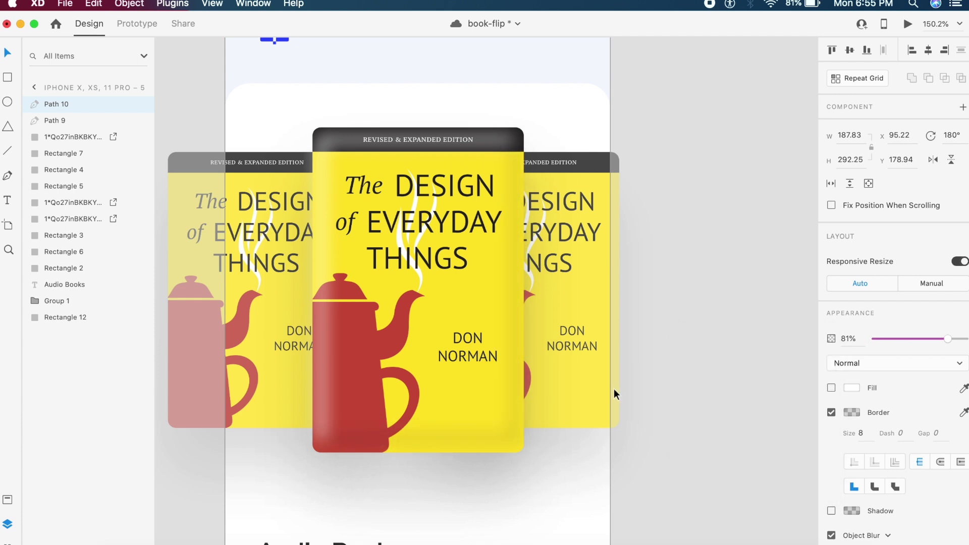
{"action": "key", "text": "Escape"}
Duplicate the carousel artboard iPhone X, XS, 11 Pro – 5 as artboard 6
{"action": "key", "text": "super+0"}
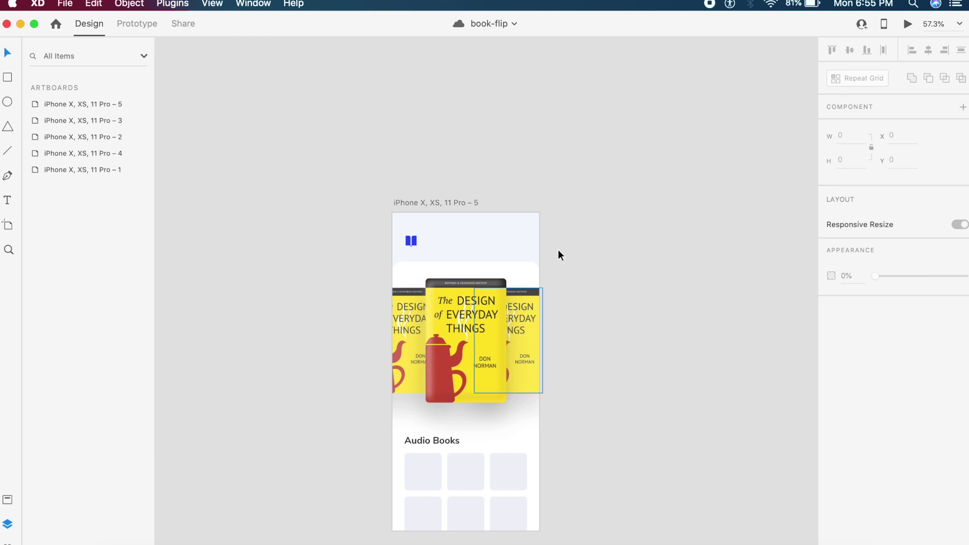
{"action": "left_click", "coordinate": [433, 202]}
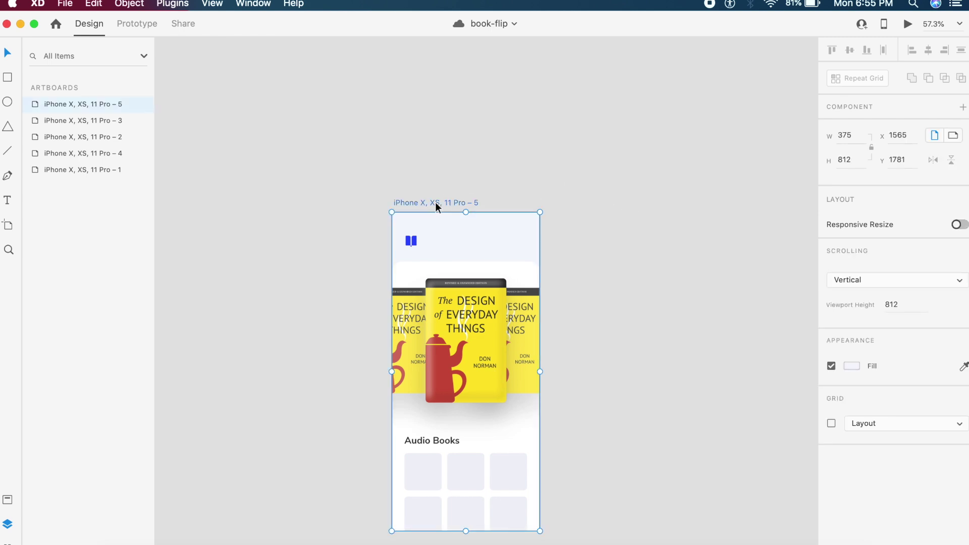
{"action": "key", "text": "super+d"}
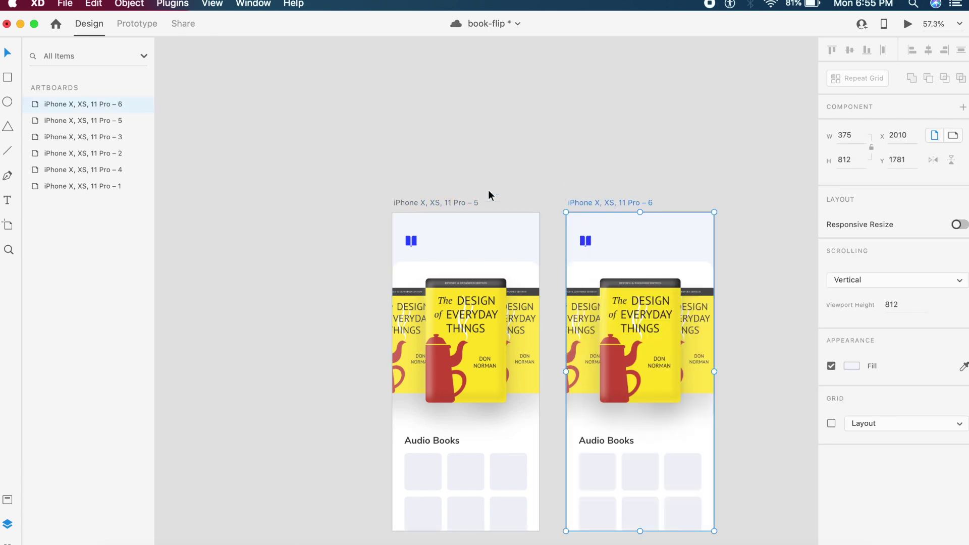
{"action": "left_click", "coordinate": [563, 175]}
{"action": "key", "text": "super+0"}
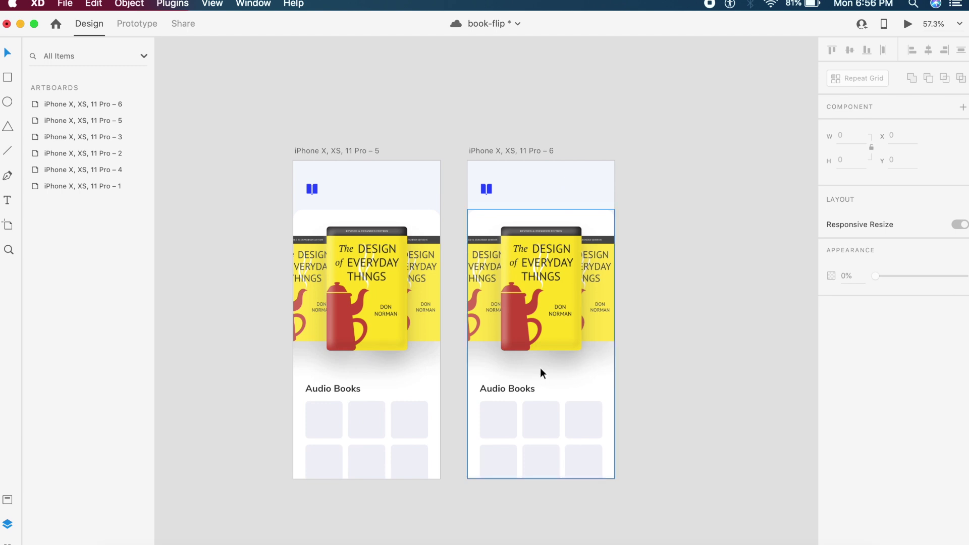
{"action": "scroll", "coordinate": [542, 320], "scroll_direction": "up", "scroll_amount": 5}
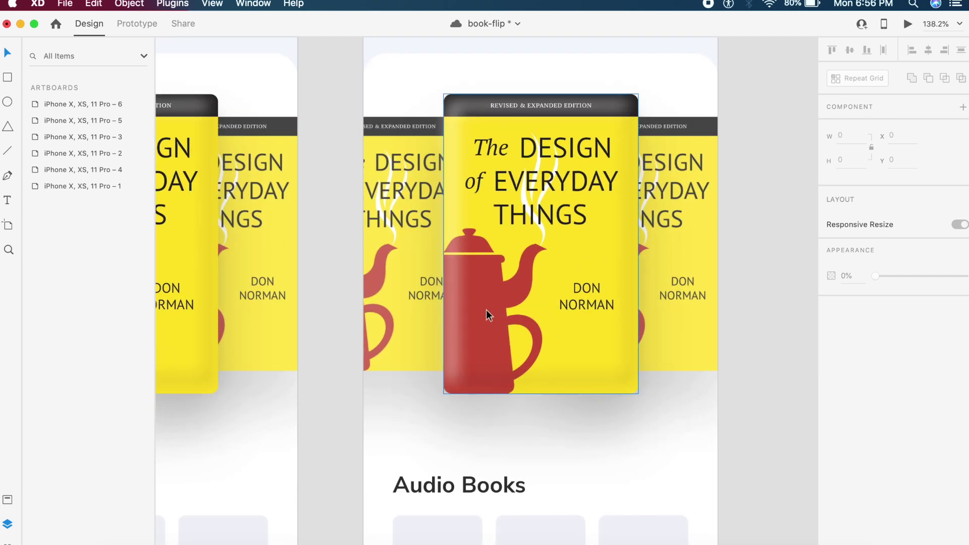
Hide the copied edge lines at 0% opacity and enlarge the front cover to 290 × 446
{"action": "left_click", "coordinate": [451, 309]}
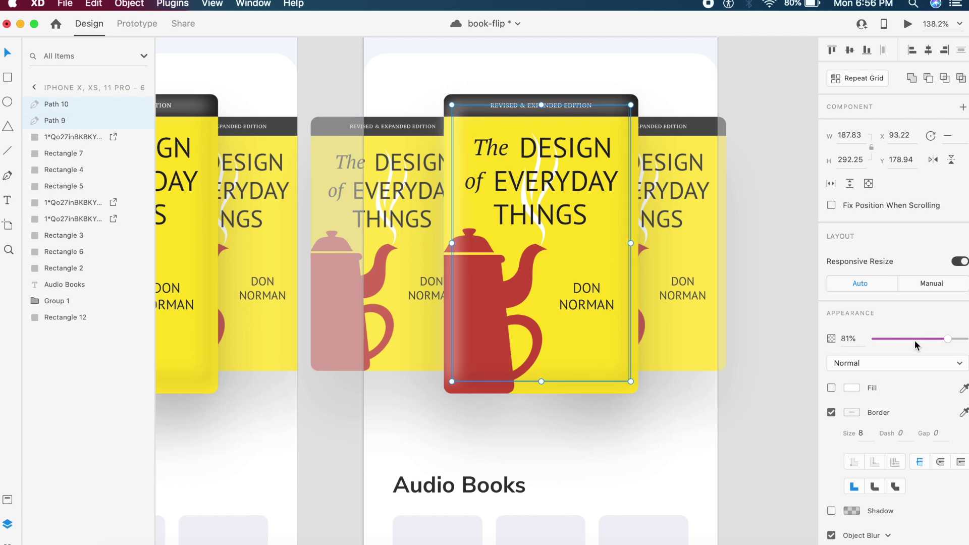
{"action": "left_click_drag", "start_coordinate": [917, 339], "coordinate": [720, 298]}
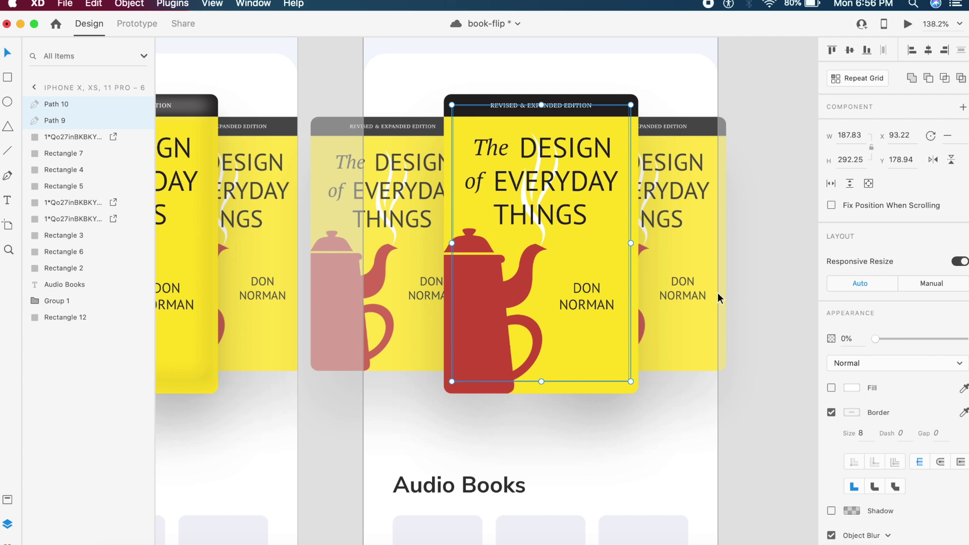
{"action": "left_click", "coordinate": [619, 391]}
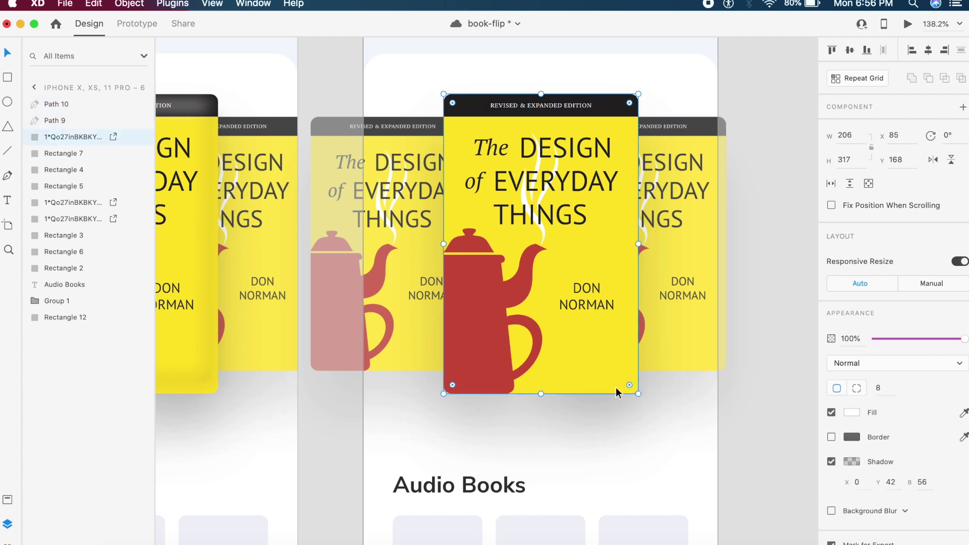
{"action": "scroll", "coordinate": [619, 392], "scroll_direction": "down", "scroll_amount": 5}
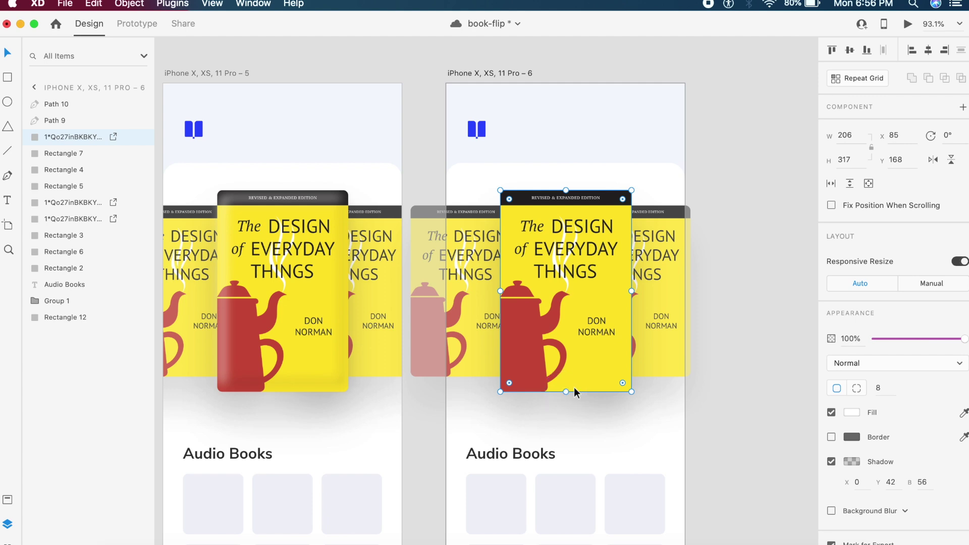
{"action": "scroll", "coordinate": [567, 393], "scroll_direction": "up", "scroll_amount": 4}
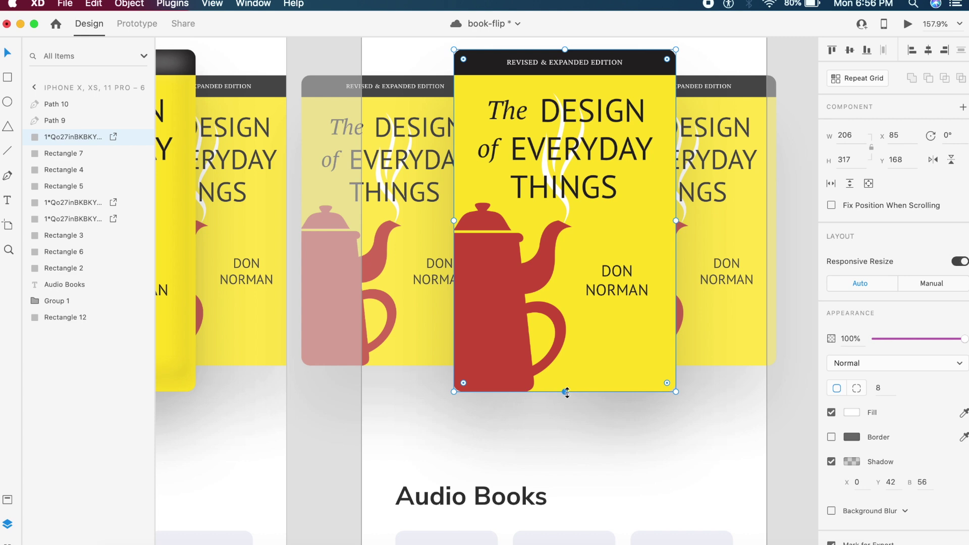
{"action": "left_click_drag", "start_coordinate": [566, 393], "coordinate": [567, 529]}
Draw a rectangle covering all of artboard 6
{"action": "scroll", "coordinate": [544, 429], "scroll_direction": "down", "scroll_amount": 5}
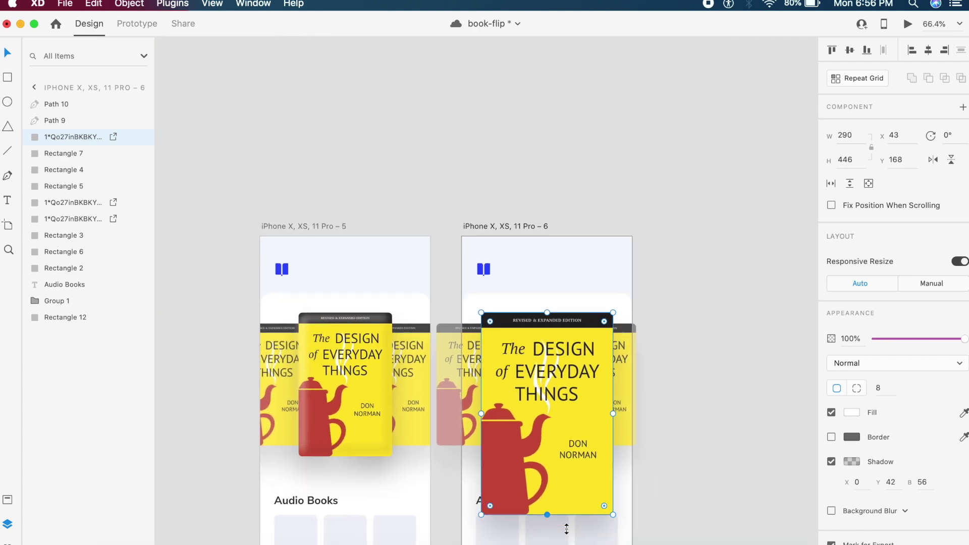
{"action": "scroll", "coordinate": [544, 429], "scroll_direction": "down", "scroll_amount": 3}
{"action": "key", "text": "r"}
{"action": "mouse_move", "coordinate": [469, 177]}
{"action": "left_mouse_down"}
{"action": "mouse_move", "coordinate": [634, 413]}
{"action": "mouse_move", "coordinate": [641, 520]}
{"action": "mouse_move", "coordinate": [630, 540]}
{"action": "mouse_move", "coordinate": [636, 502]}
{"action": "mouse_move", "coordinate": [636, 513]}
{"action": "left_mouse_up"}
Fill the full-artboard rectangle with #000000 at 70% opacity
{"action": "key", "text": "Escape"}
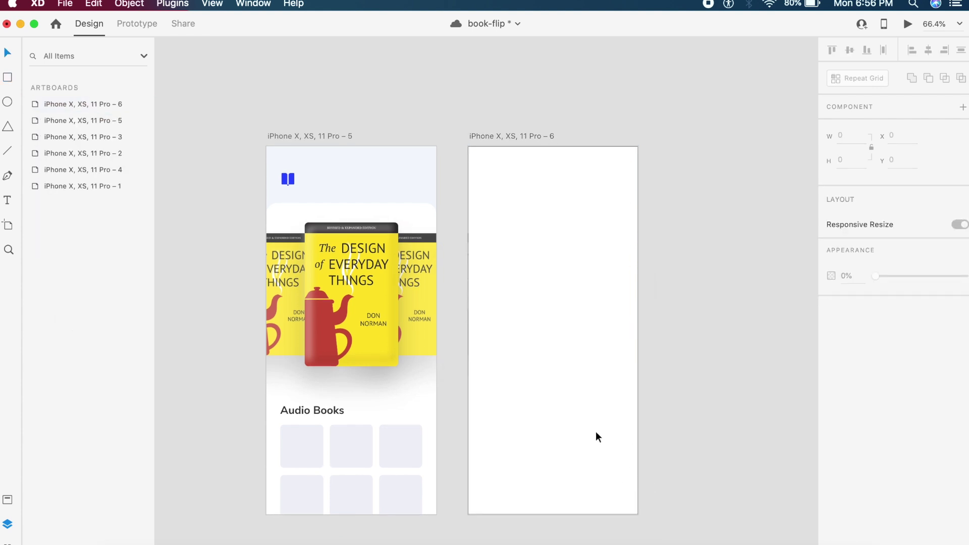
{"action": "left_click", "coordinate": [596, 432]}
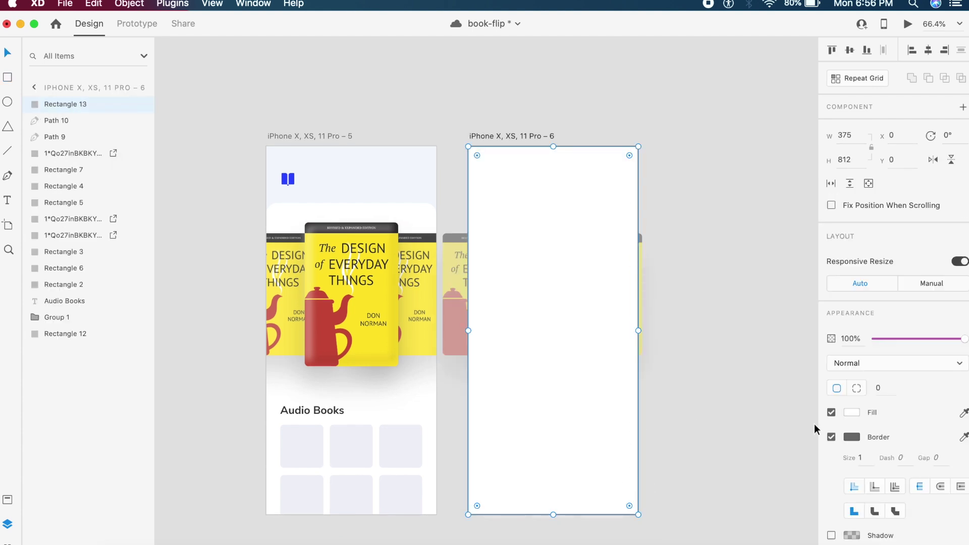
{"action": "left_click", "coordinate": [851, 413]}
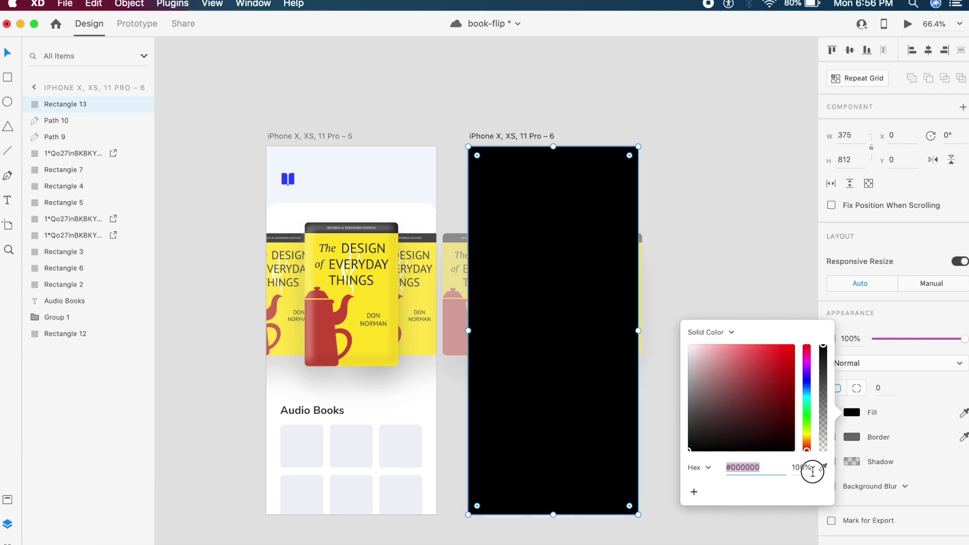
{"action": "left_click", "coordinate": [813, 471]}
{"action": "type", "text": "70"}
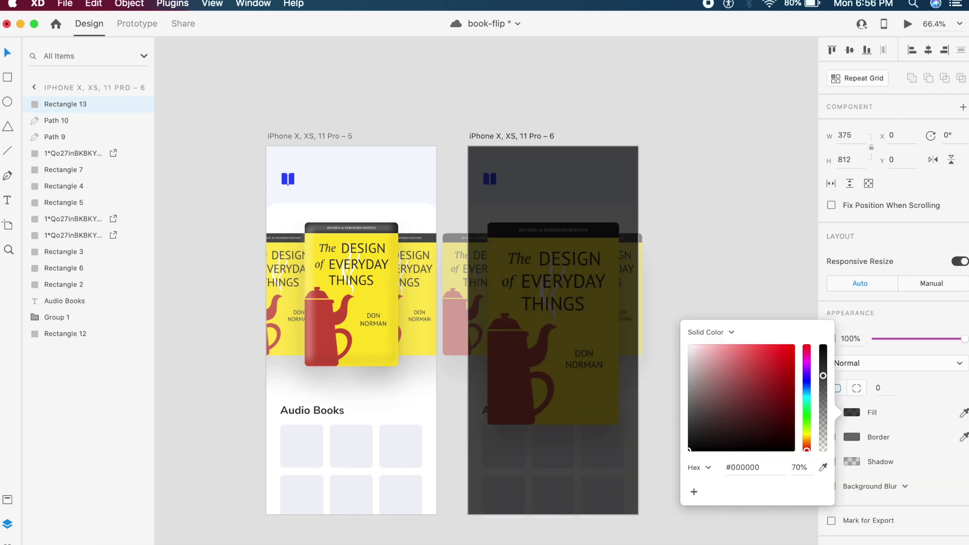
{"action": "key", "text": "Escape"}
Send the dark overlay behind the enlarged book cover
{"action": "left_click", "coordinate": [568, 346]}
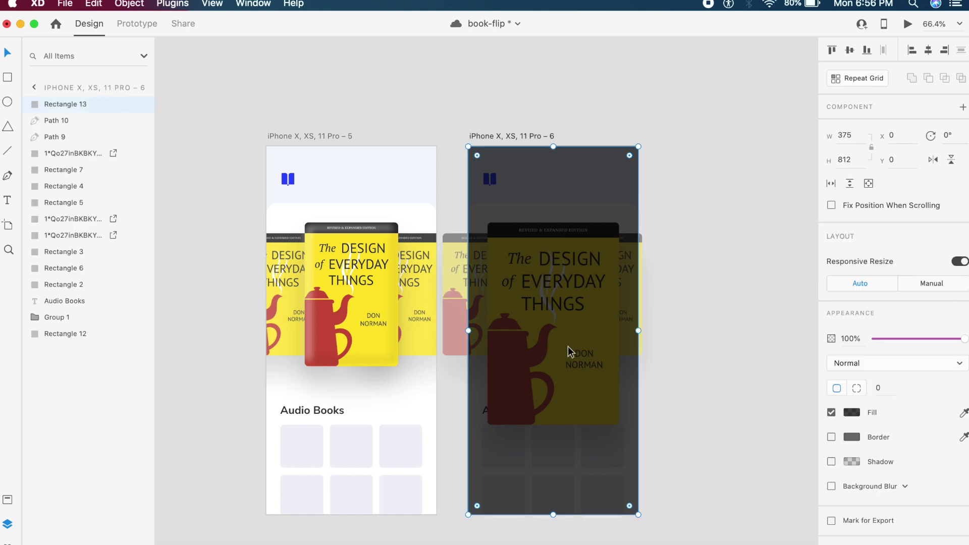
{"action": "key", "text": "super+bracketleft"}
{"action": "key", "text": "super+bracketleft"}
{"action": "key", "text": "super+bracketleft"}
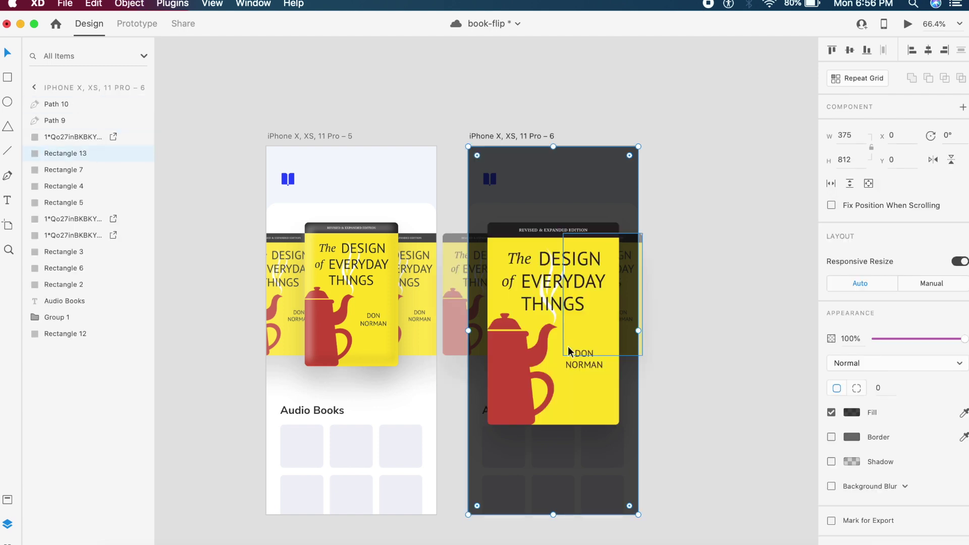
{"action": "left_click", "coordinate": [50, 138]}
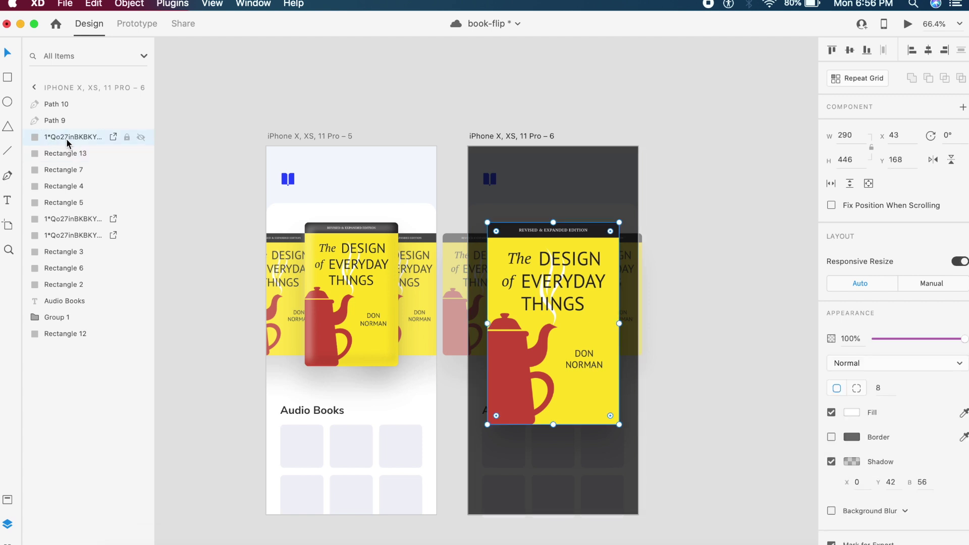
{"action": "left_click", "coordinate": [459, 104]}
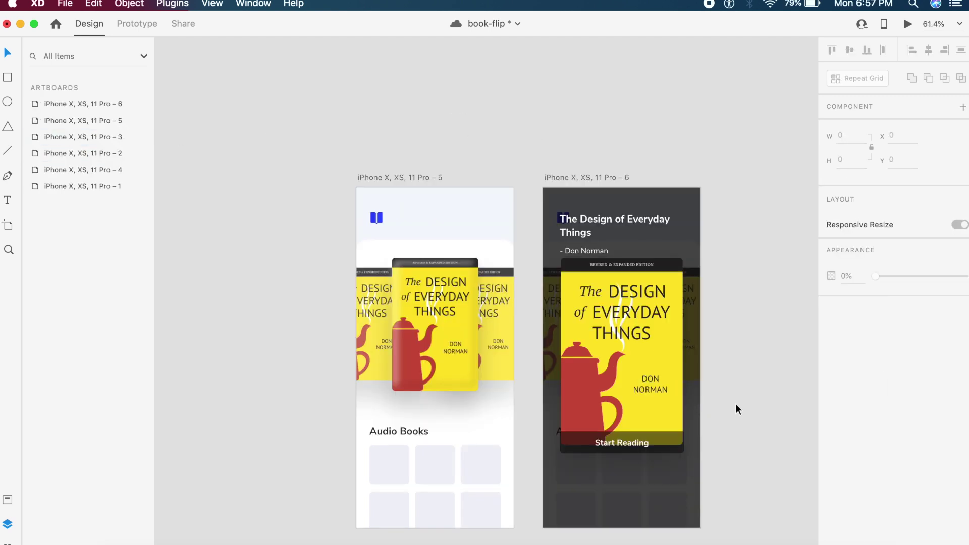
{"action": "scroll", "coordinate": [735, 404], "scroll_direction": "up", "scroll_amount": 3}
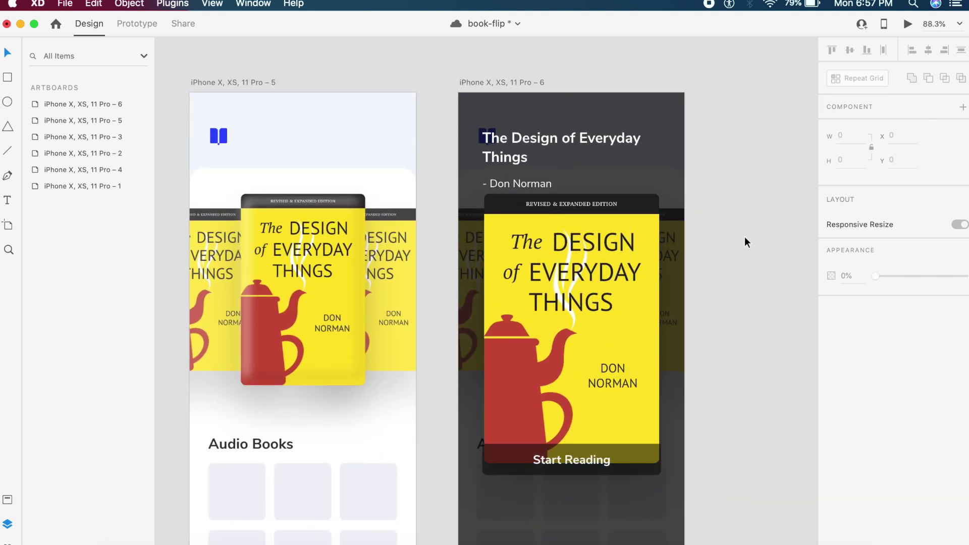
Save the document and duplicate artboard 6 as artboard 7
{"action": "scroll", "coordinate": [629, 233], "scroll_direction": "down", "scroll_amount": 3}
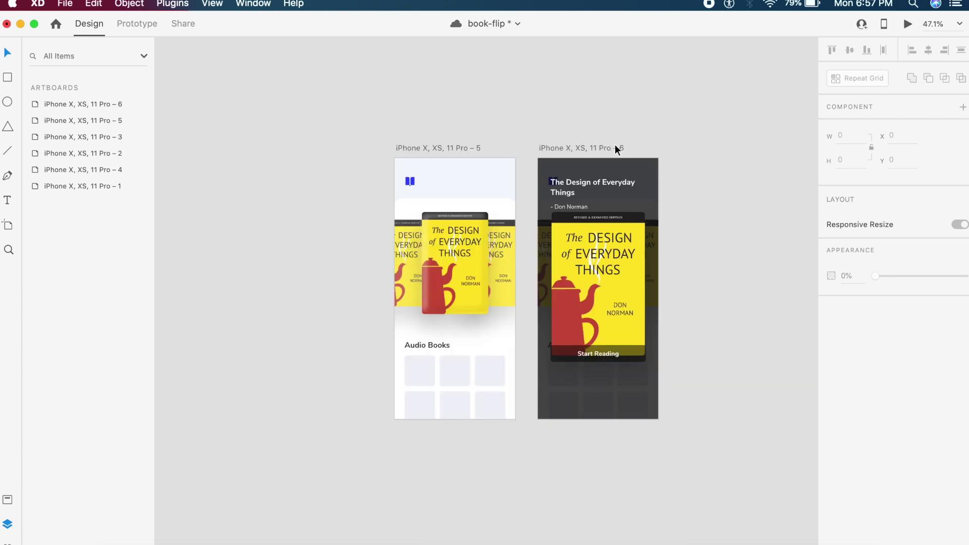
{"action": "key", "text": "super+s"}
{"action": "left_click", "coordinate": [604, 148]}
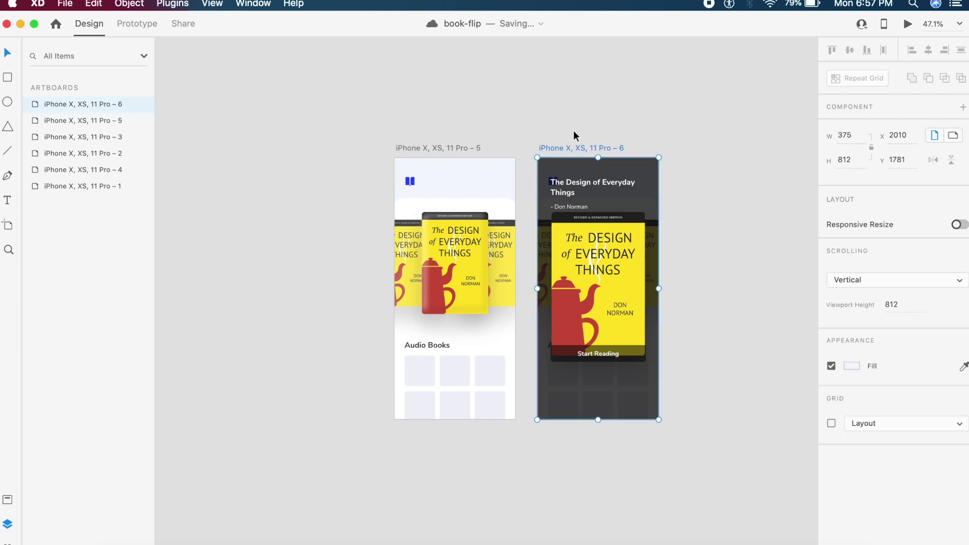
{"action": "key", "text": "super+d"}
{"action": "scroll", "coordinate": [573, 129], "scroll_direction": "right", "scroll_amount": 3}
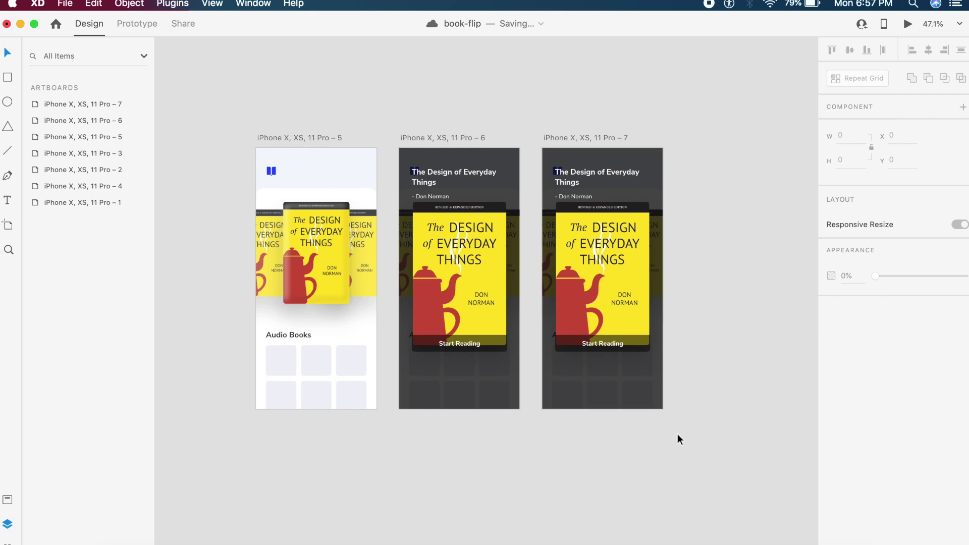
Delete all of artboard 7's layers and draw a 375 × 812 rectangle filling it
{"action": "left_click_drag", "start_coordinate": [678, 434], "coordinate": [557, 171]}
{"action": "key", "text": "Delete"}
{"action": "key", "text": "r"}
{"action": "left_click_drag", "start_coordinate": [542, 148], "coordinate": [580, 208]}
{"action": "mouse_move", "coordinate": [639, 336]}
{"action": "left_mouse_down"}
{"action": "mouse_move", "coordinate": [662, 420]}
{"action": "mouse_move", "coordinate": [661, 408]}
{"action": "left_mouse_up"}
Resize Rectangle 14 on artboard 7 to width 720 and height 754
{"action": "key", "text": "Escape"}
{"action": "left_click", "coordinate": [568, 290]}
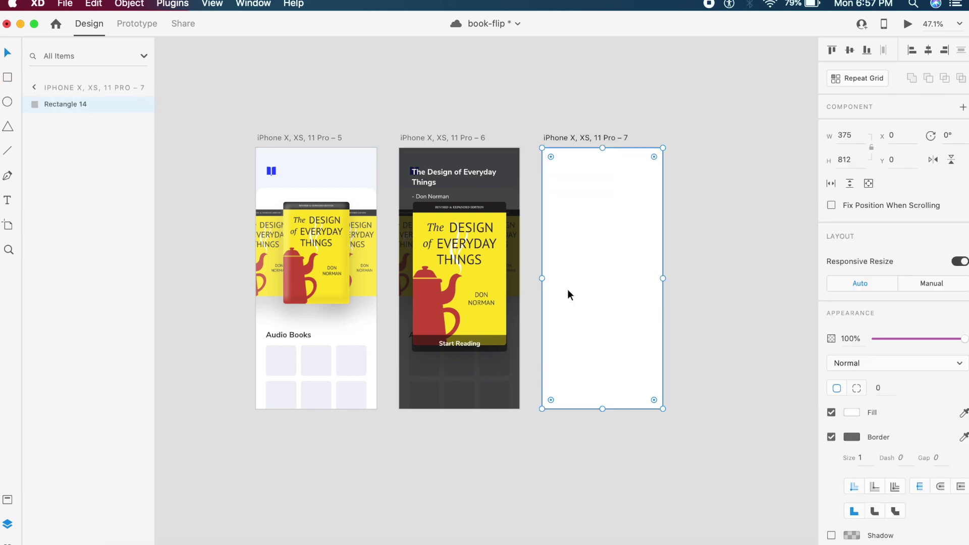
{"action": "left_click", "coordinate": [740, 441]}
{"action": "key", "text": "super+z"}
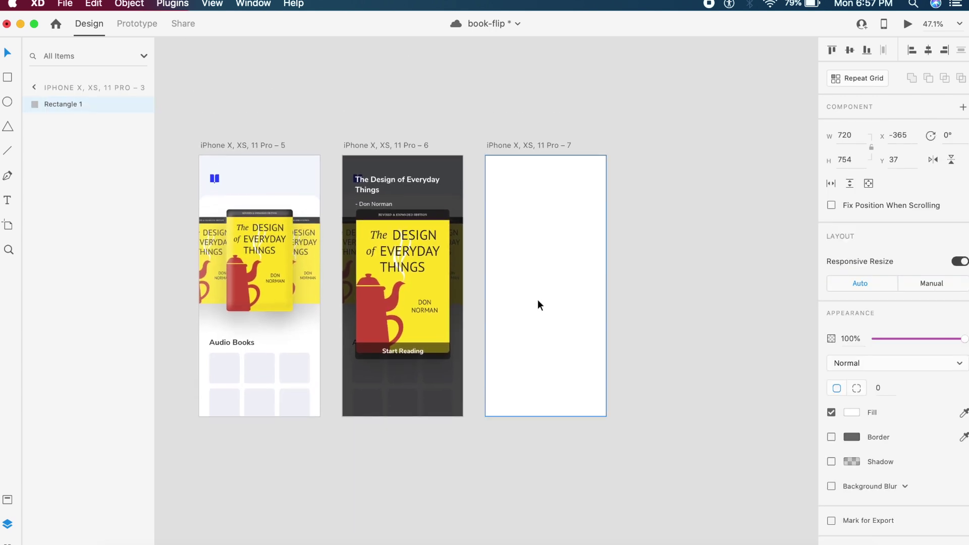
{"action": "left_click", "coordinate": [539, 302]}
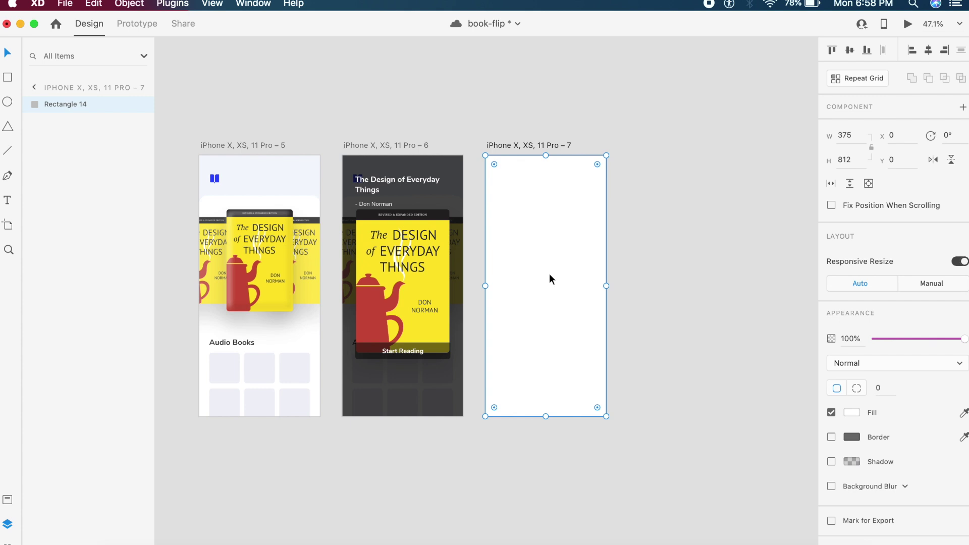
{"action": "left_click", "coordinate": [858, 135]}
{"action": "type", "text": "720"}
{"action": "key", "text": "Return"}
{"action": "scroll", "coordinate": [553, 338], "scroll_direction": "right", "scroll_amount": 1}
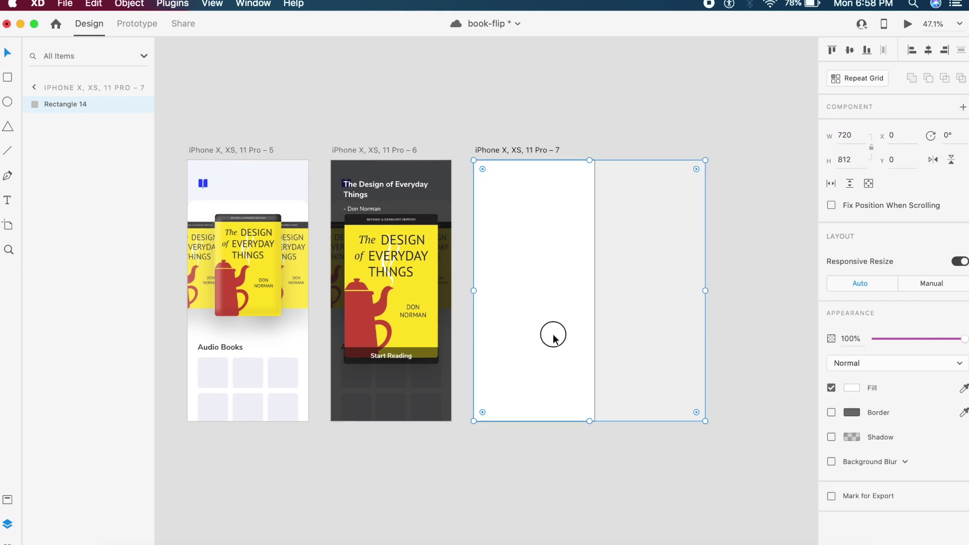
{"action": "left_click", "coordinate": [855, 160]}
{"action": "type", "text": "754"}
{"action": "key", "text": "Return"}
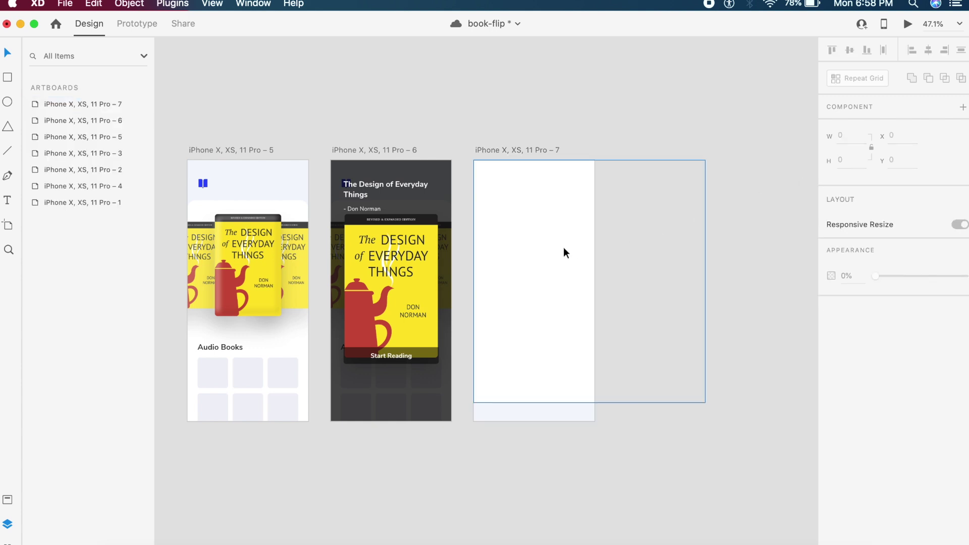
Move the rectangle left to X -360, Y 29 so it spans artboards 6 and 7
{"action": "left_click", "coordinate": [539, 265]}
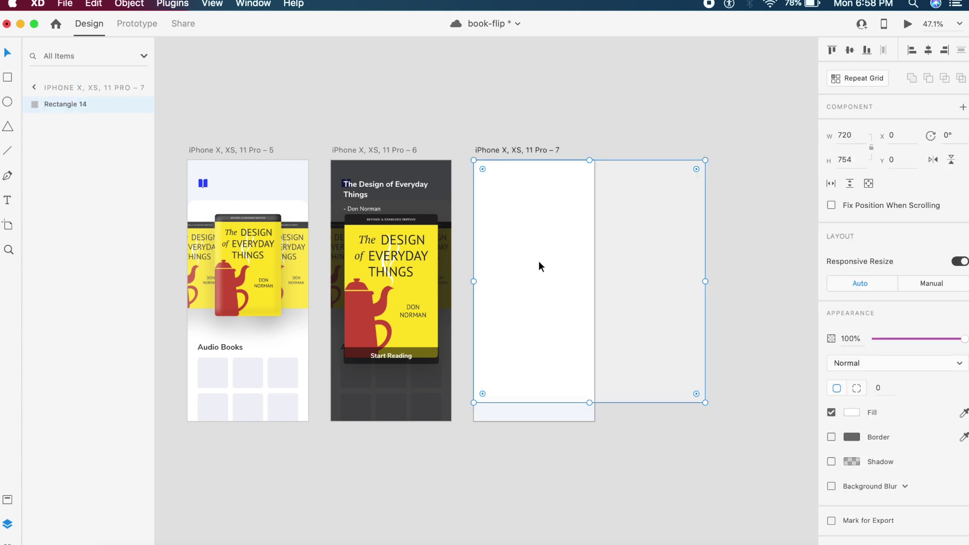
{"action": "left_click_drag", "start_coordinate": [539, 266], "coordinate": [421, 268]}
{"action": "scroll", "coordinate": [421, 268], "scroll_direction": "up", "scroll_amount": 5}
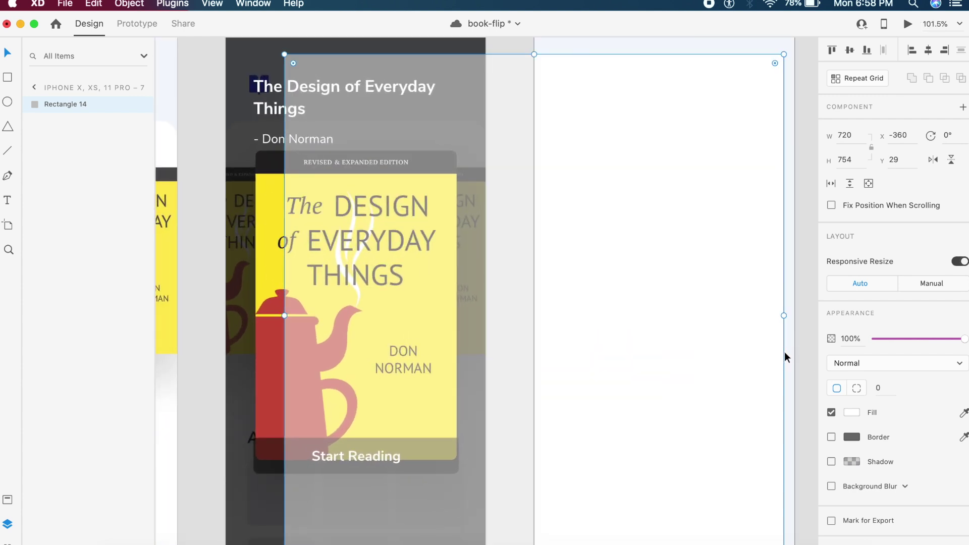
{"action": "scroll", "coordinate": [785, 353], "scroll_direction": "up", "scroll_amount": 2}
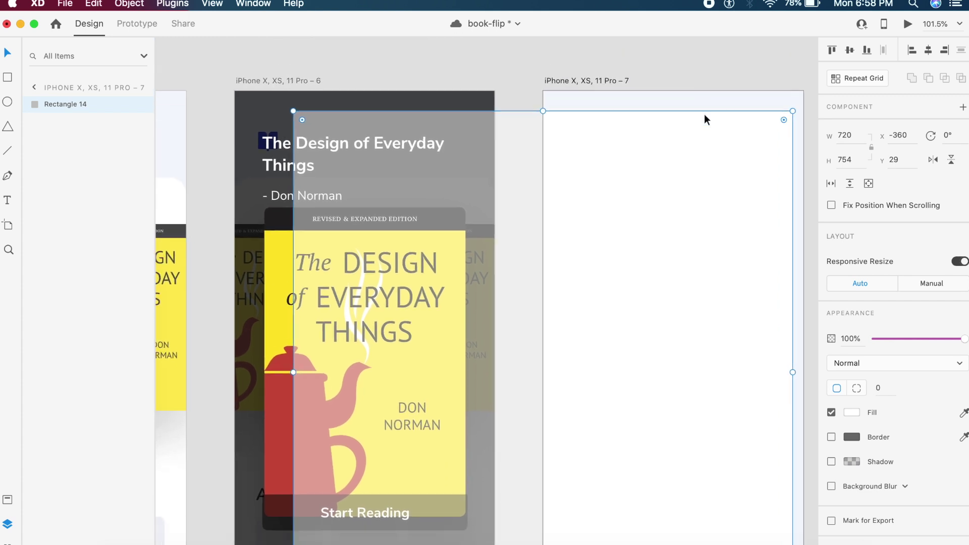
{"action": "scroll", "coordinate": [705, 114], "scroll_direction": "down", "scroll_amount": 8}
{"action": "scroll", "coordinate": [659, 238], "scroll_direction": "down", "scroll_amount": 3}
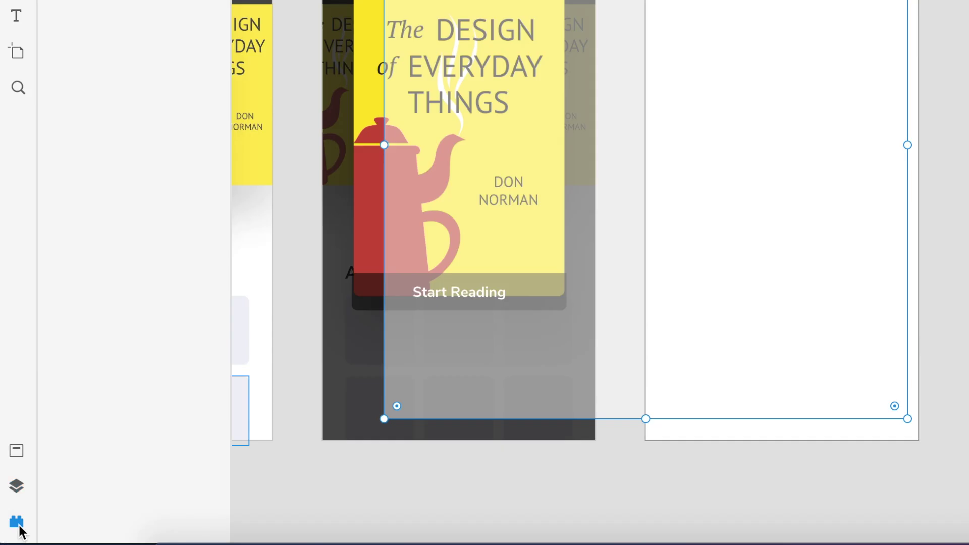
Search the plugin marketplace for 'anima'
{"action": "left_click", "coordinate": [7, 544]}
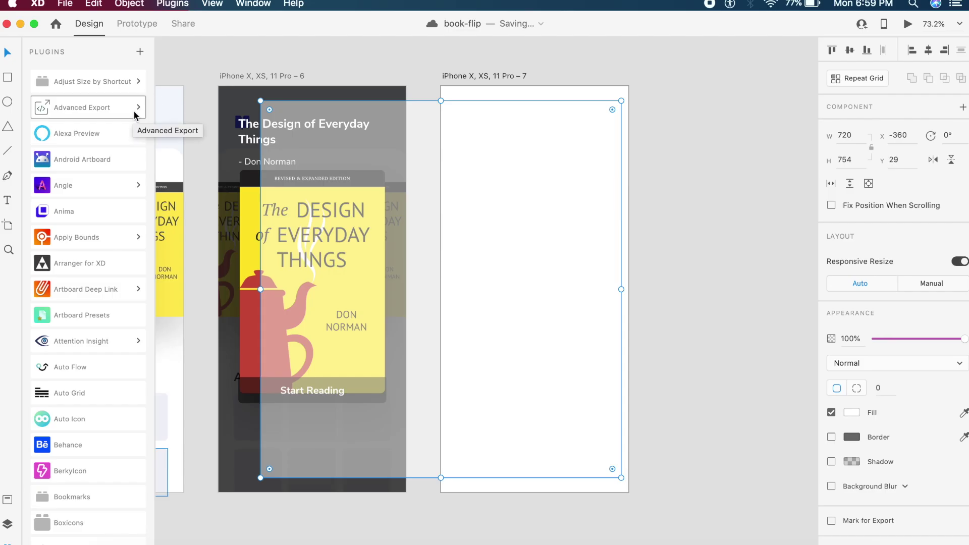
{"action": "left_click", "coordinate": [140, 52]}
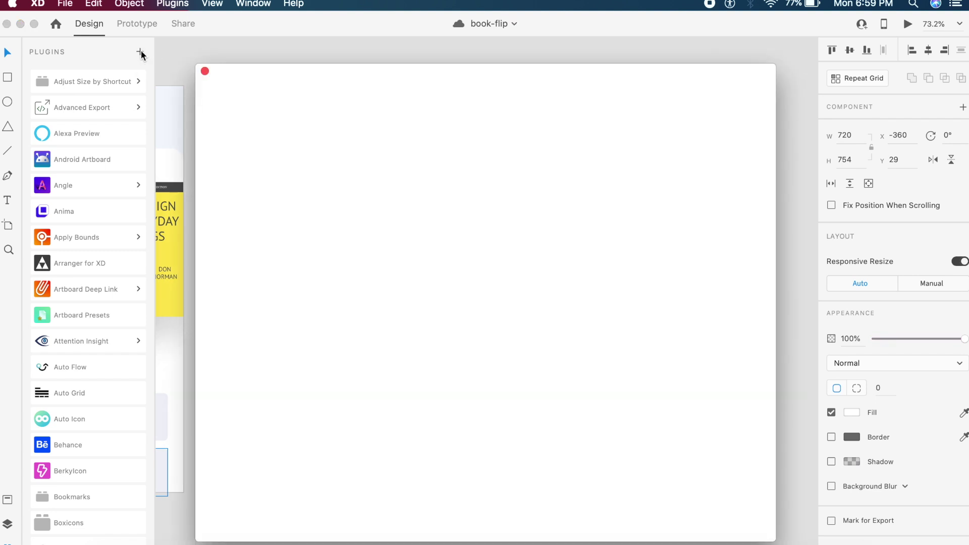
{"action": "left_click", "coordinate": [733, 150]}
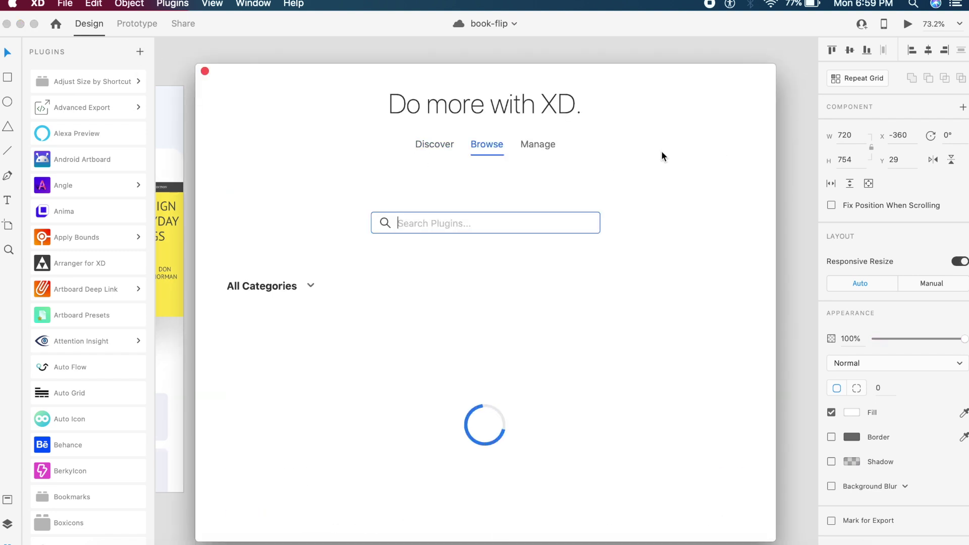
{"action": "left_click", "coordinate": [417, 230]}
{"action": "type", "text": "anima"}
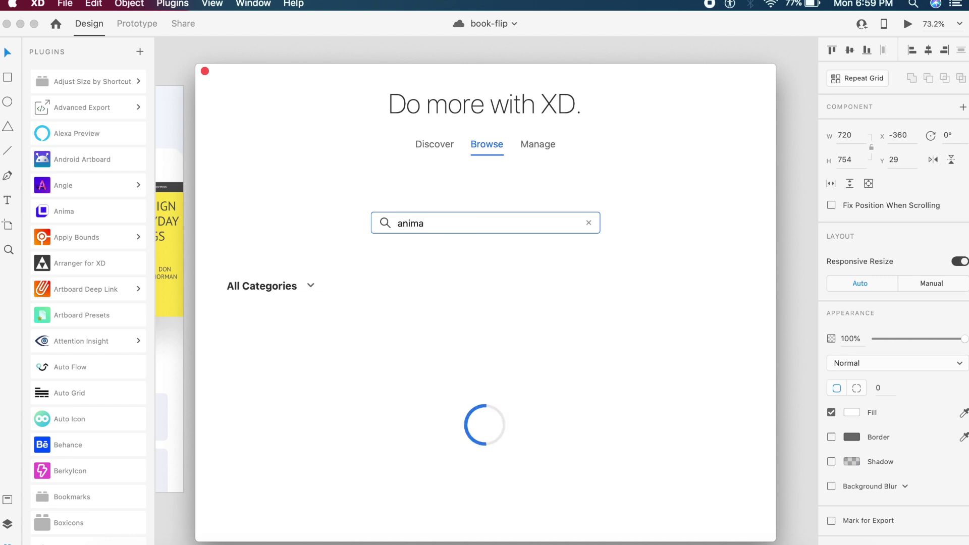
{"action": "scroll", "coordinate": [386, 300], "scroll_direction": "down", "scroll_amount": 2}
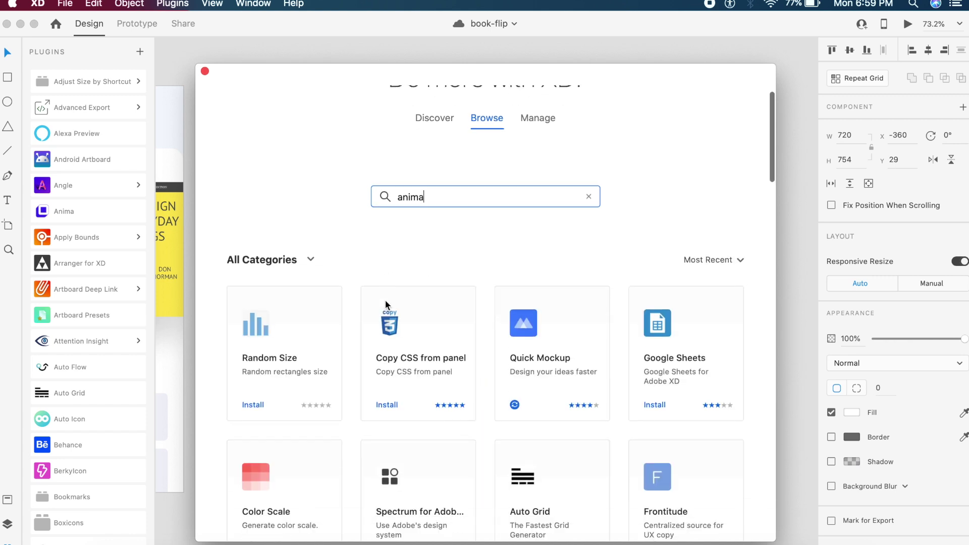
{"action": "key", "text": "Return"}
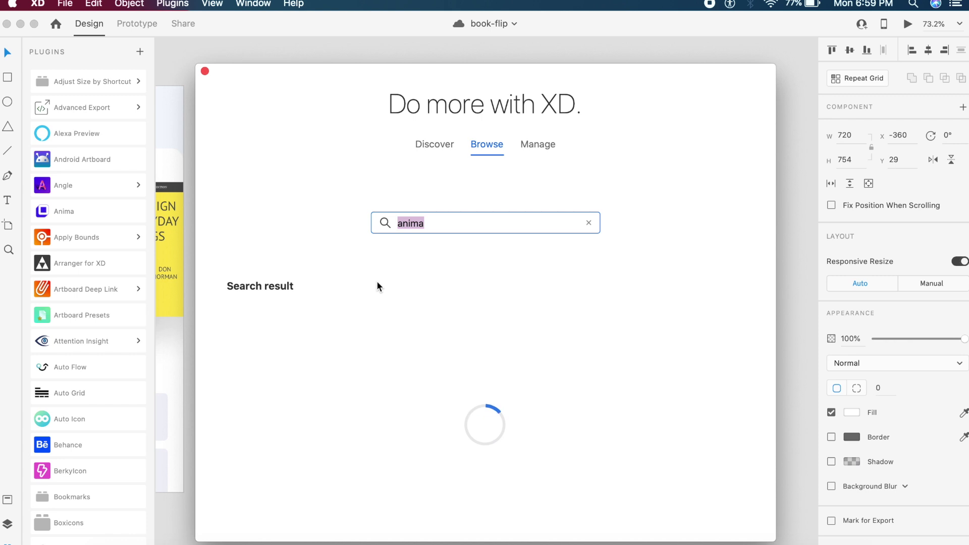
Check that the Anima plugin shows as Installed, then close the plugin browser
{"action": "scroll", "coordinate": [377, 286], "scroll_direction": "down", "scroll_amount": 1}
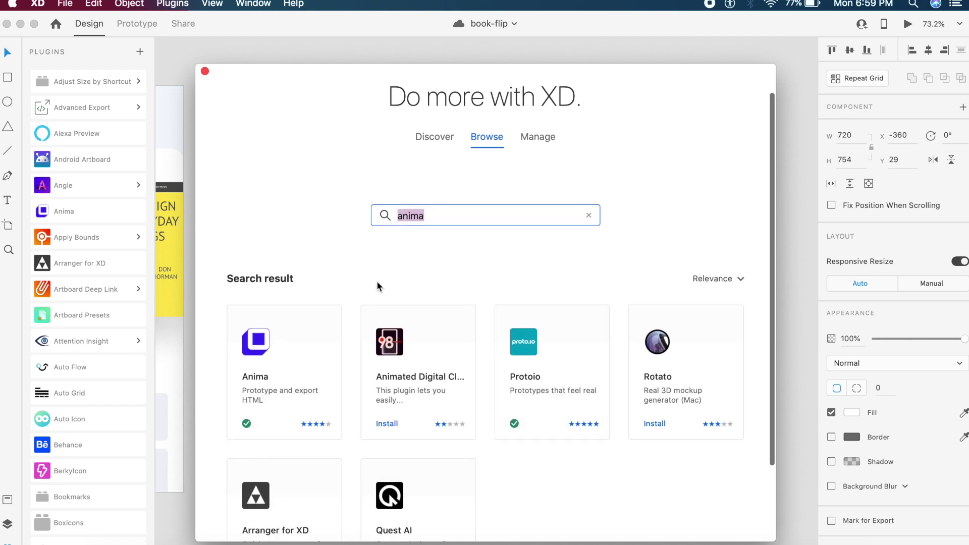
{"action": "left_click", "coordinate": [269, 377]}
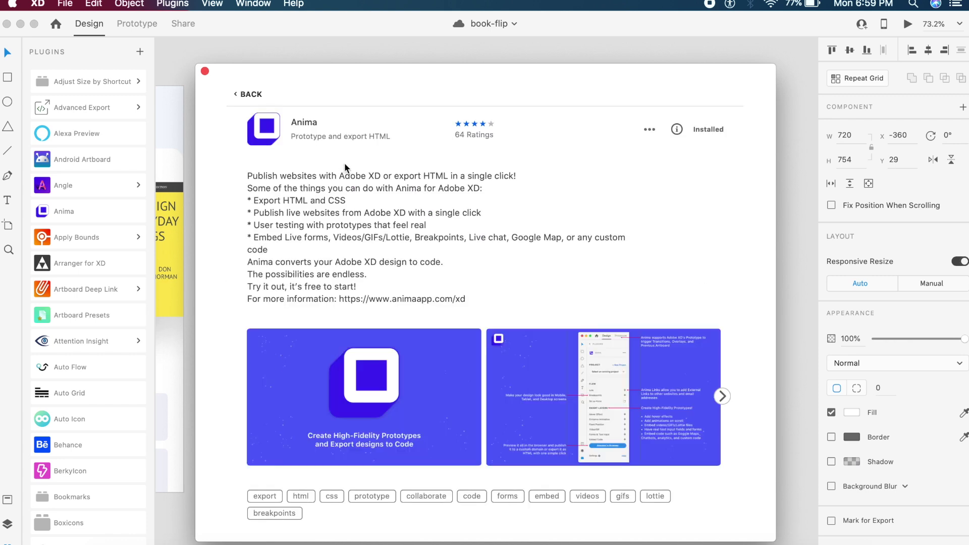
{"action": "left_click", "coordinate": [205, 70]}
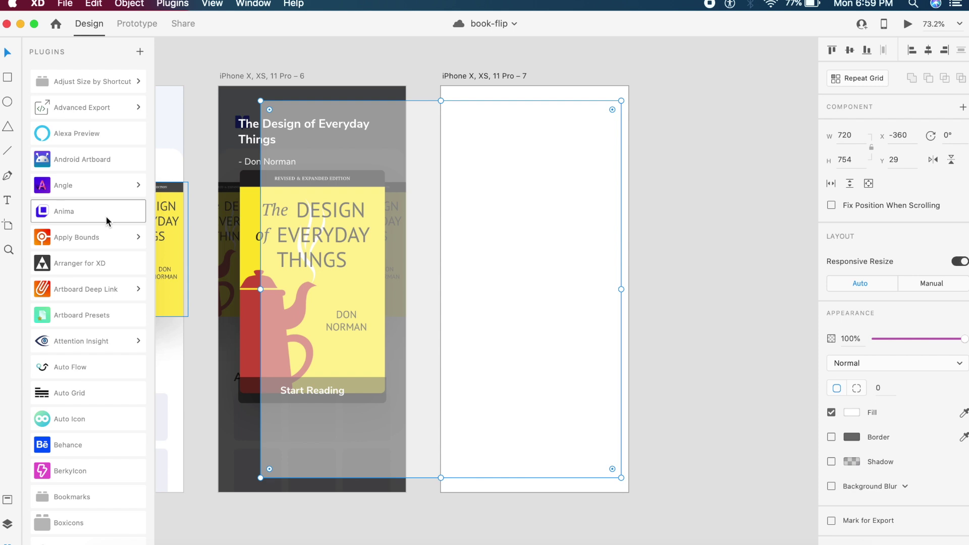
Open Anima's Embed Code box scoped to the selected layer, ready for pasting
{"action": "left_click", "coordinate": [71, 211]}
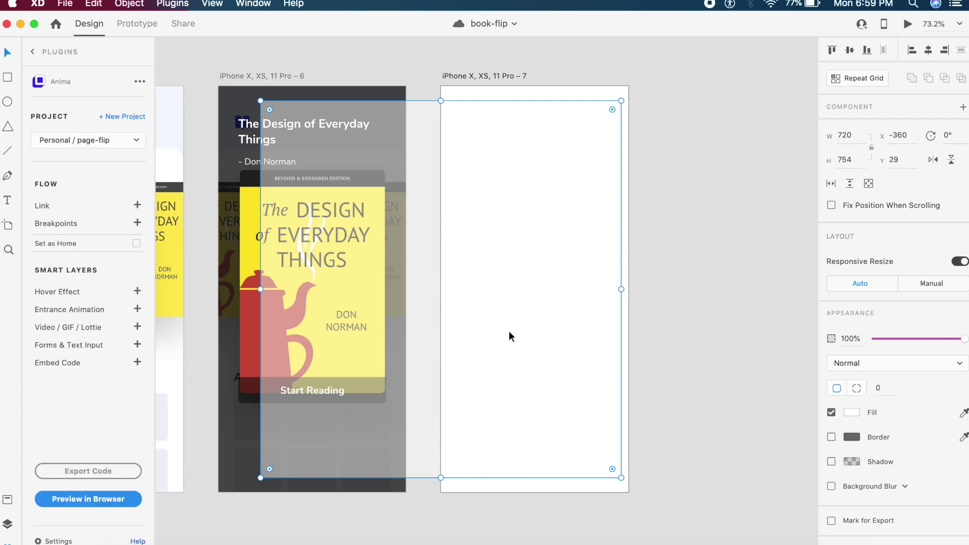
{"action": "left_click", "coordinate": [138, 364]}
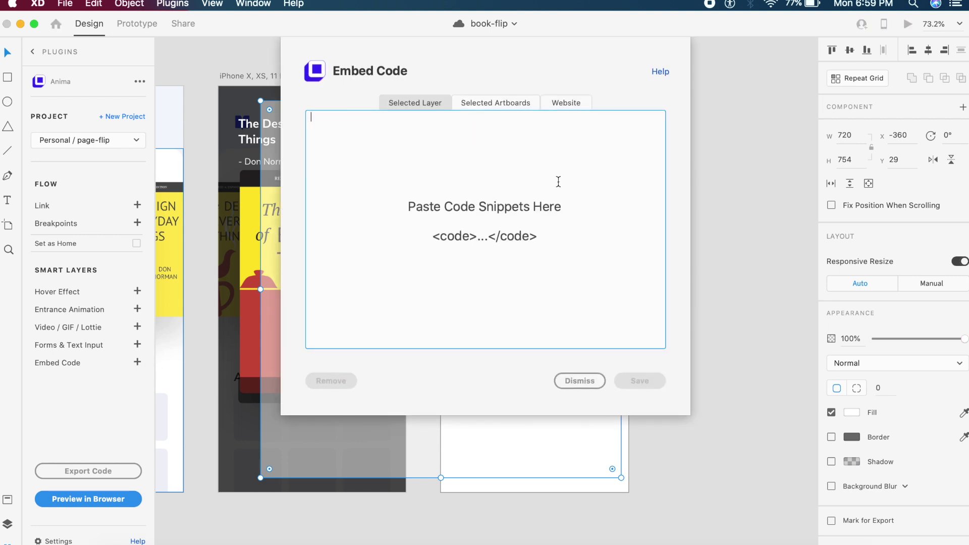
{"action": "left_click", "coordinate": [492, 103]}
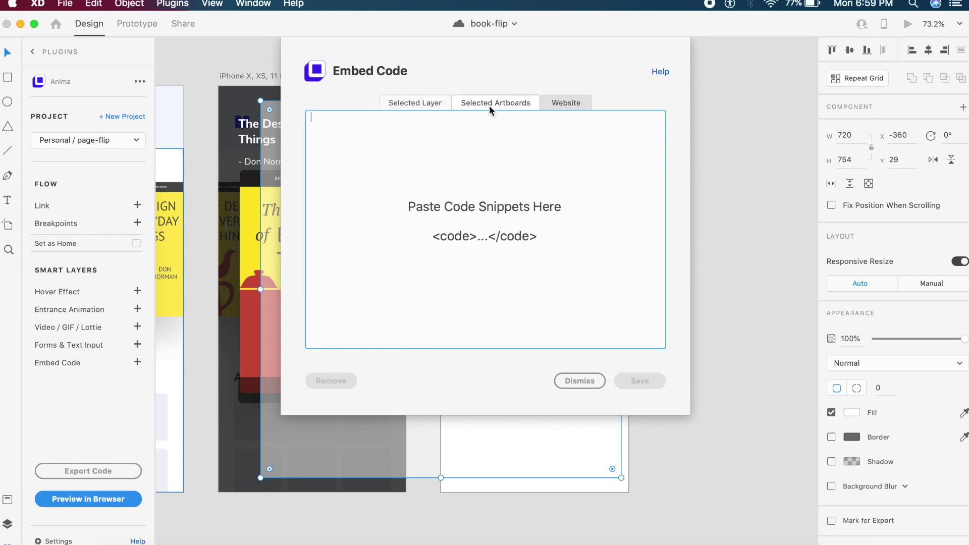
{"action": "left_click", "coordinate": [497, 237]}
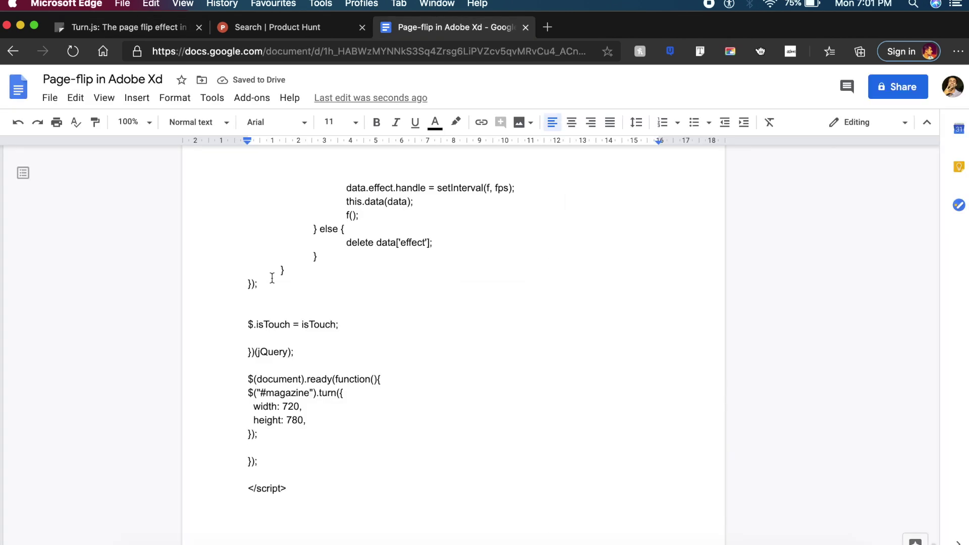
Select and copy the turn.js script from the jQuery include to the closing </script>
{"action": "scroll", "coordinate": [272, 278], "scroll_direction": "up", "scroll_amount": 20}
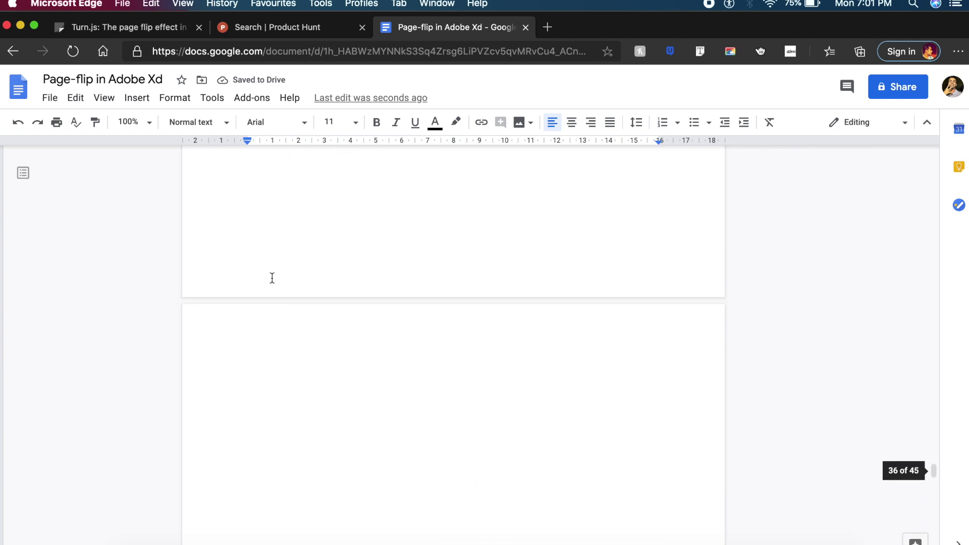
{"action": "scroll", "coordinate": [272, 278], "scroll_direction": "up", "scroll_amount": 20}
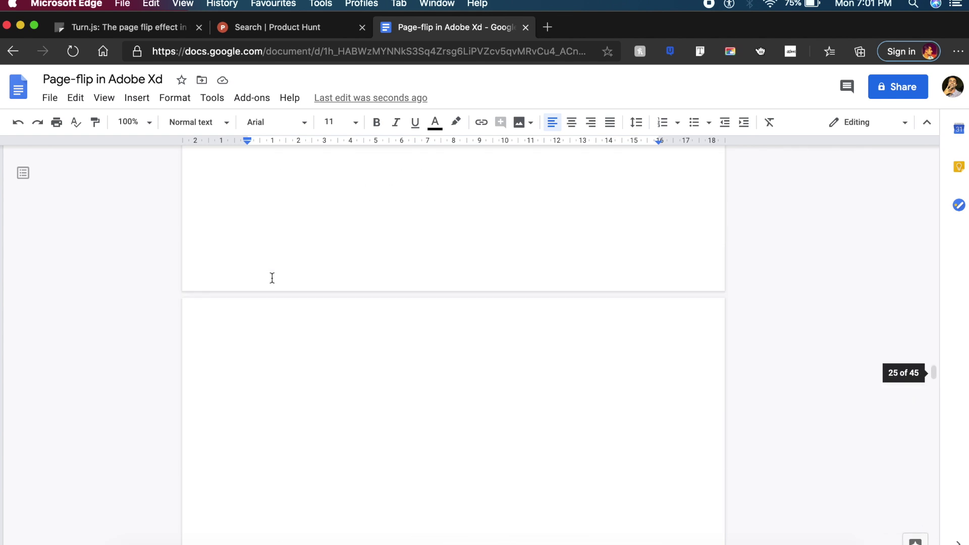
{"action": "scroll", "coordinate": [273, 278], "scroll_direction": "up", "scroll_amount": 5}
{"action": "left_click", "coordinate": [932, 202]}
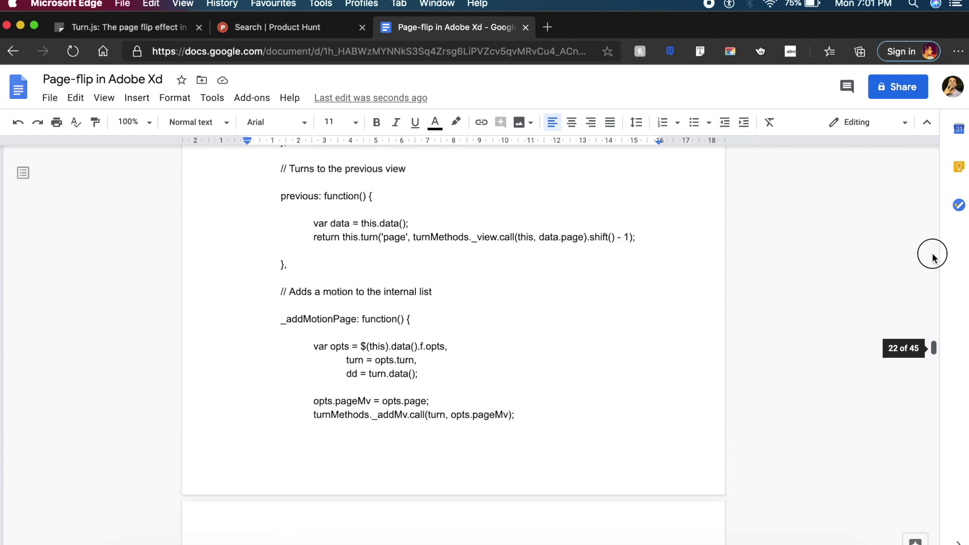
{"action": "key", "text": "super+Up"}
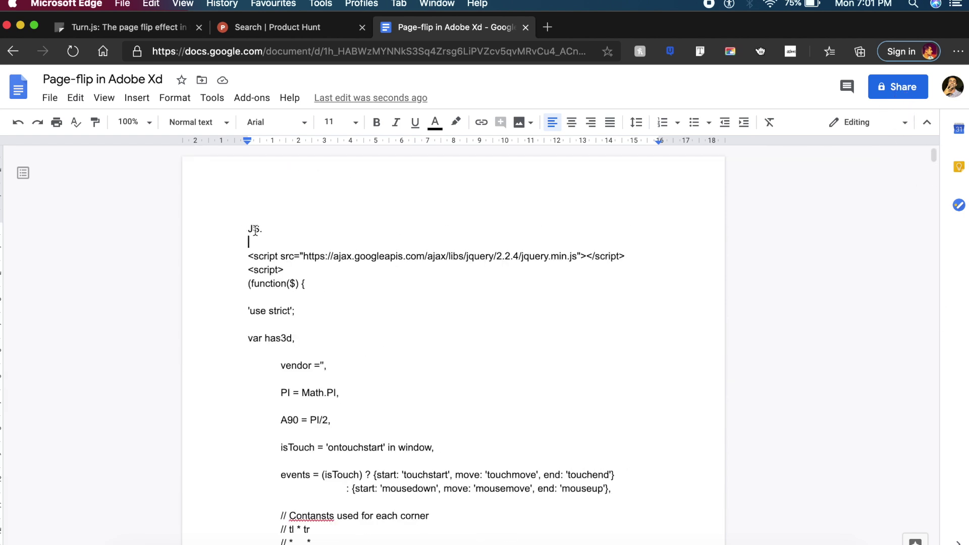
{"action": "left_click", "coordinate": [248, 256]}
{"action": "left_click_drag", "start_coordinate": [248, 256], "coordinate": [336, 287]}
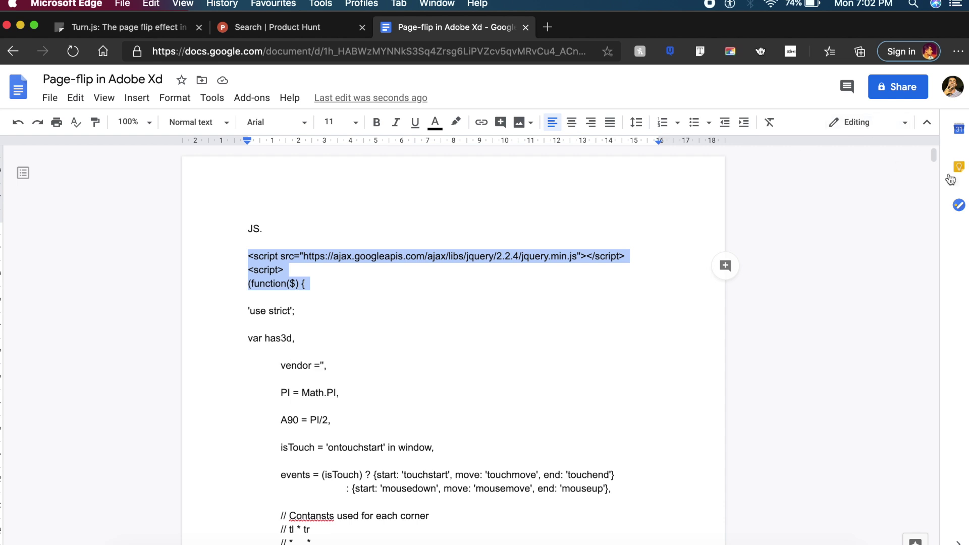
{"action": "left_click_drag", "start_coordinate": [935, 159], "coordinate": [937, 544]}
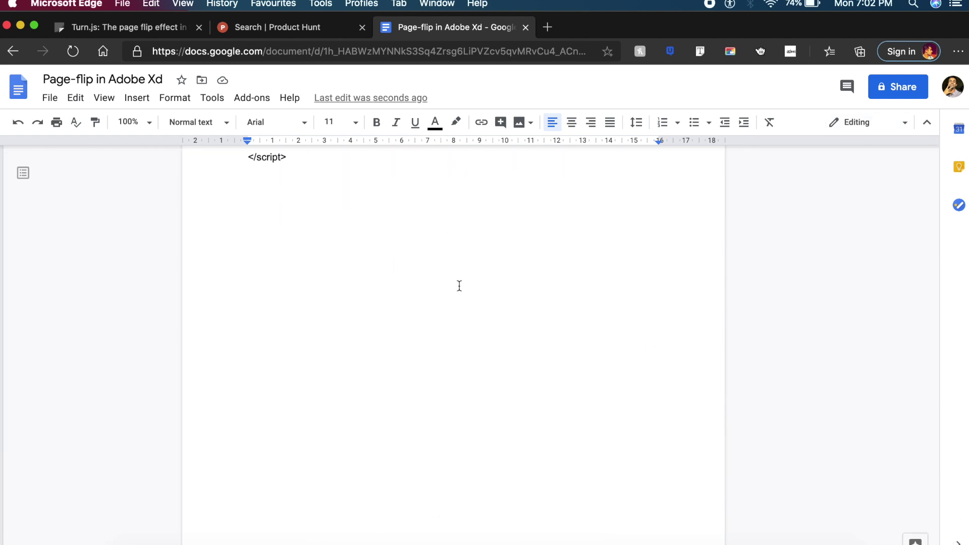
{"action": "triple_click", "coordinate": [290, 157]}
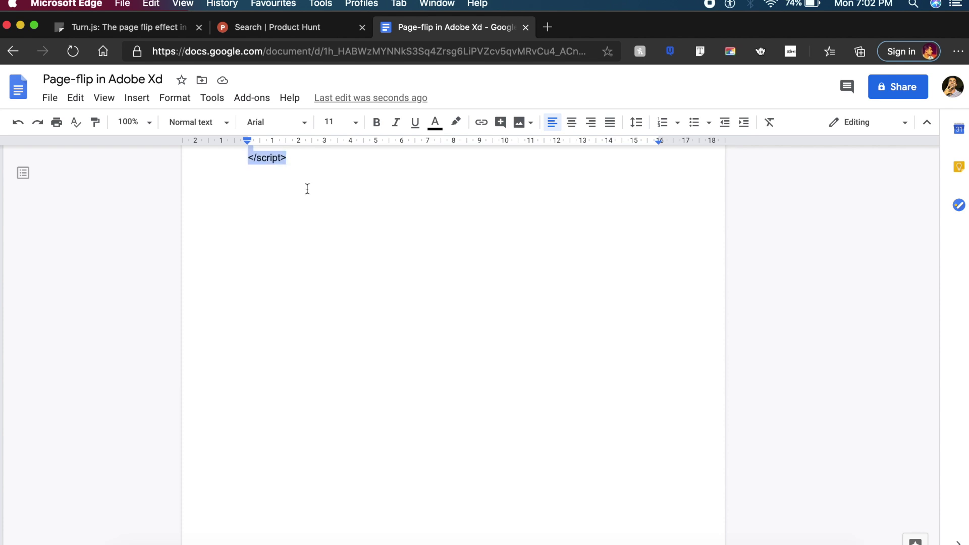
{"action": "key", "text": "super+shift+Up"}
{"action": "scroll", "coordinate": [307, 188], "scroll_direction": "up", "scroll_amount": 15}
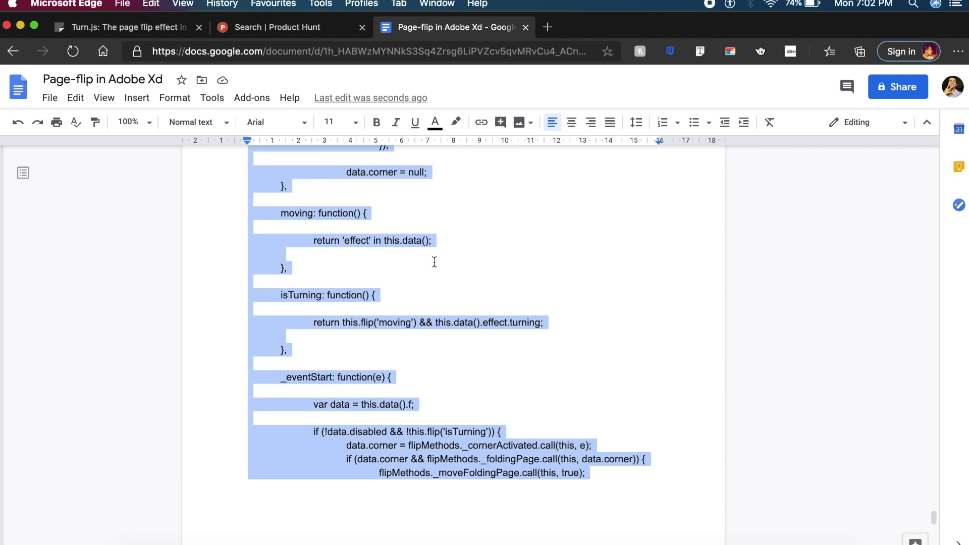
Replace the existing embed code with the copied turn.js script
{"action": "left_click", "coordinate": [408, 536]}
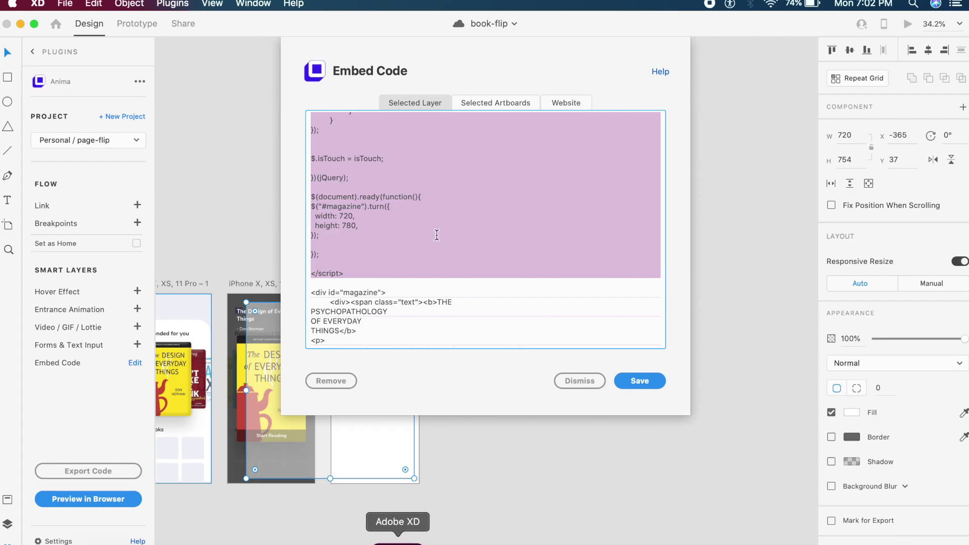
{"action": "key", "text": "BackSpace"}
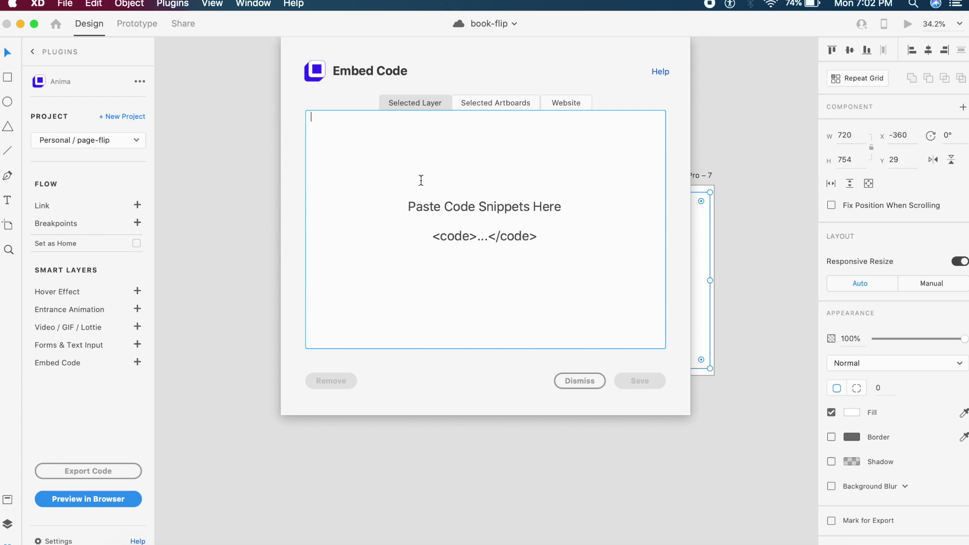
{"action": "key", "text": "super+v"}
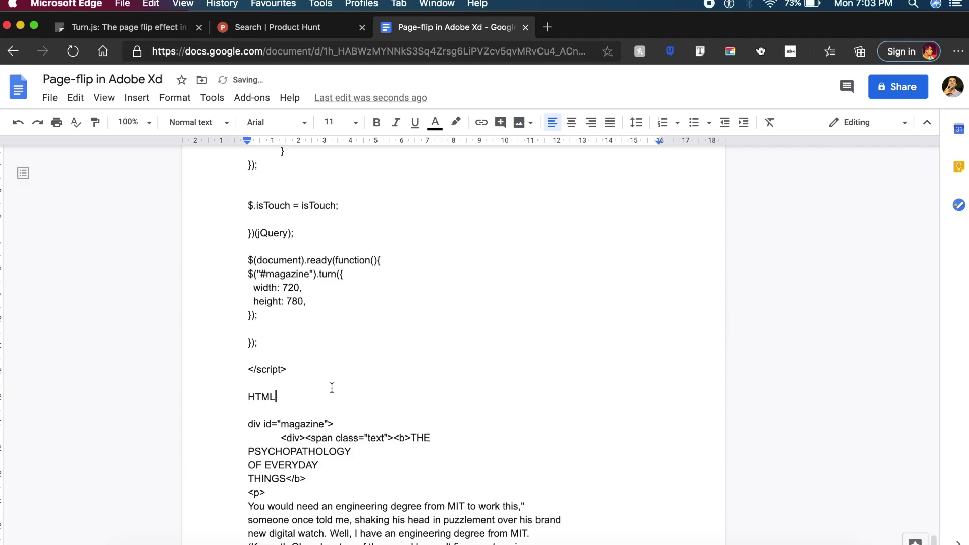
{"action": "scroll", "coordinate": [343, 353], "scroll_direction": "down", "scroll_amount": 3}
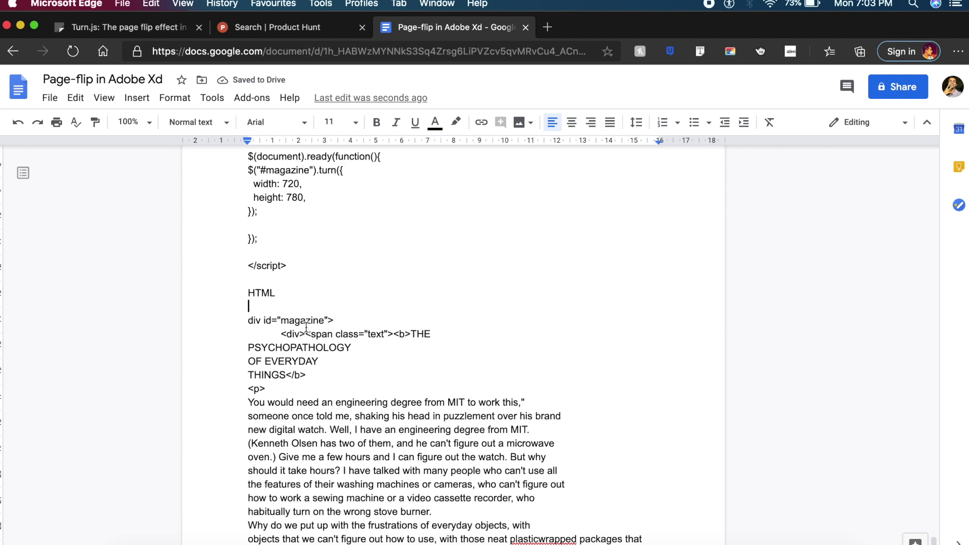
Add the missing '<' before div id="magazine"
{"action": "left_click", "coordinate": [242, 326]}
{"action": "type", "text": "<"}
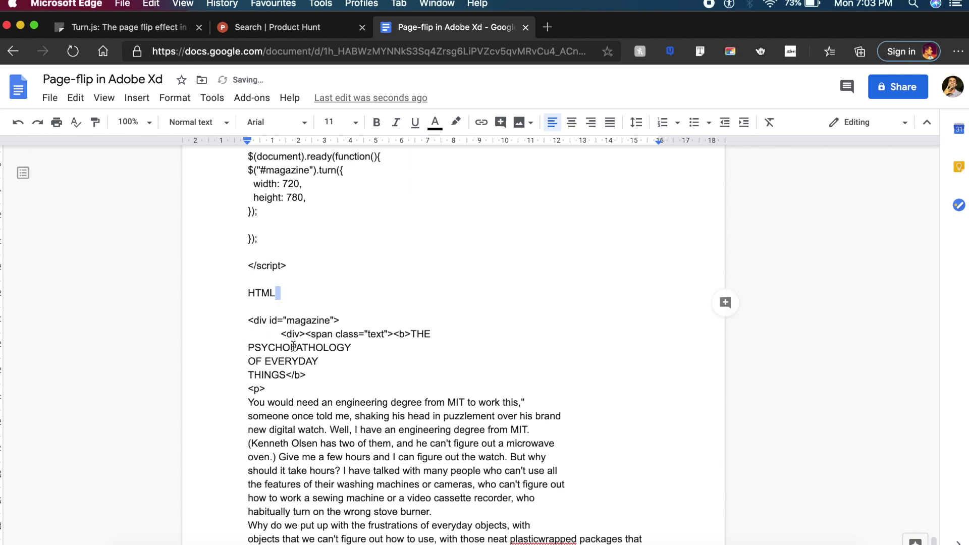
{"action": "left_click", "coordinate": [297, 348]}
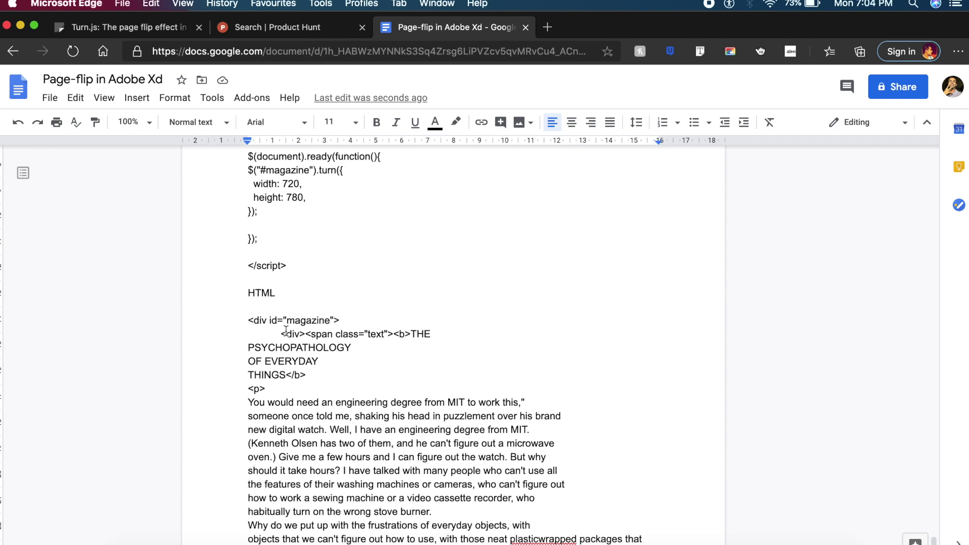
Select the magazine HTML from <div id="magazine"> through the first </span></div>
{"action": "scroll", "coordinate": [248, 323], "scroll_direction": "down", "scroll_amount": 2}
{"action": "left_click_drag", "start_coordinate": [249, 270], "coordinate": [372, 266]}
{"action": "left_click", "coordinate": [400, 255]}
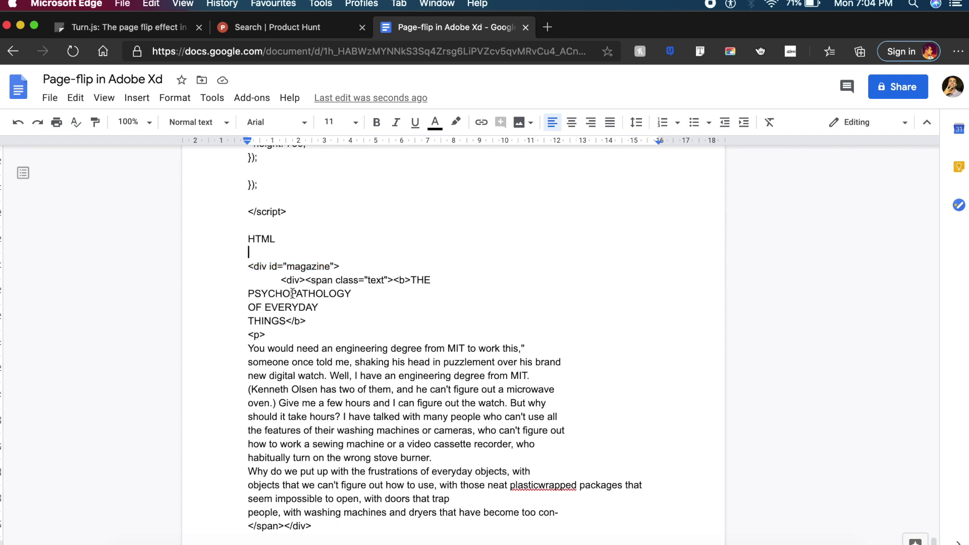
{"action": "left_click_drag", "start_coordinate": [281, 280], "coordinate": [461, 406]}
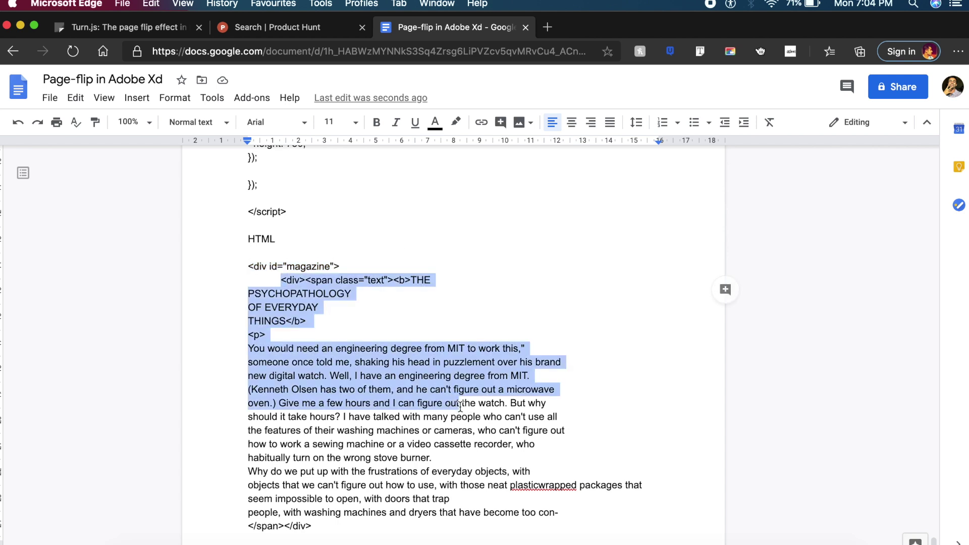
{"action": "left_click", "coordinate": [324, 255]}
{"action": "left_click", "coordinate": [284, 282]}
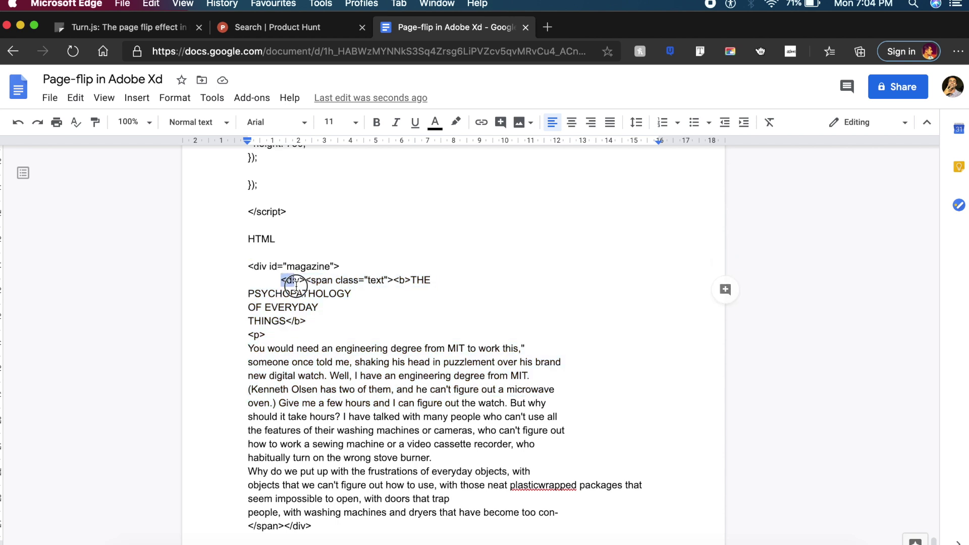
{"action": "left_click_drag", "start_coordinate": [250, 266], "coordinate": [359, 266]}
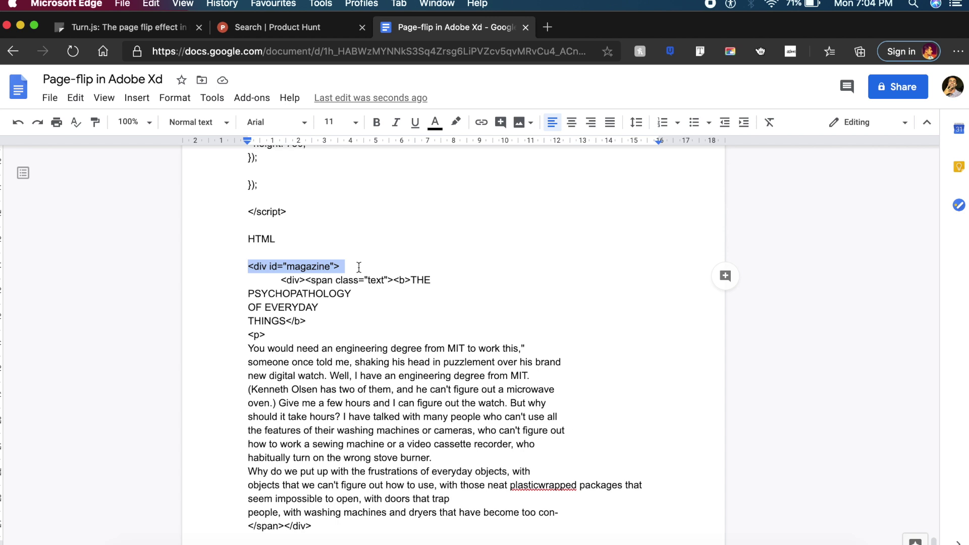
{"action": "left_click", "coordinate": [262, 266]}
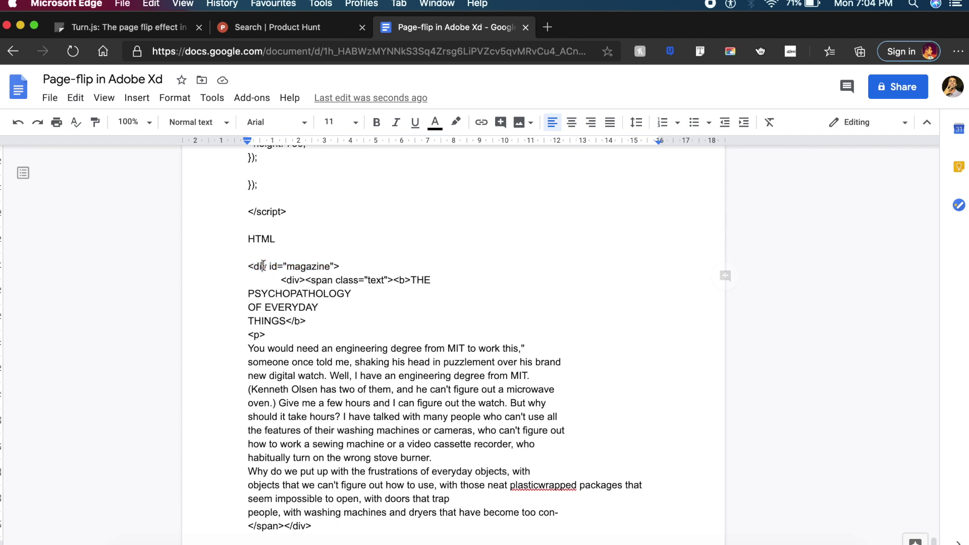
{"action": "scroll", "coordinate": [263, 266], "scroll_direction": "down", "scroll_amount": 1}
{"action": "left_click_drag", "start_coordinate": [248, 230], "coordinate": [336, 500]}
{"action": "key", "text": "super+c"}
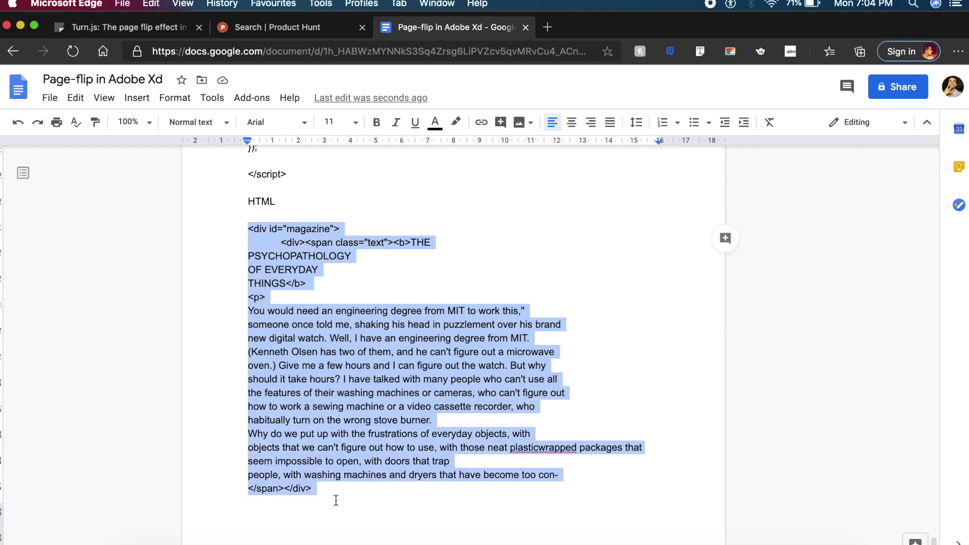
Reopen Anima's embed code and place the caret after the closing </script> tag
{"action": "left_click", "coordinate": [409, 540]}
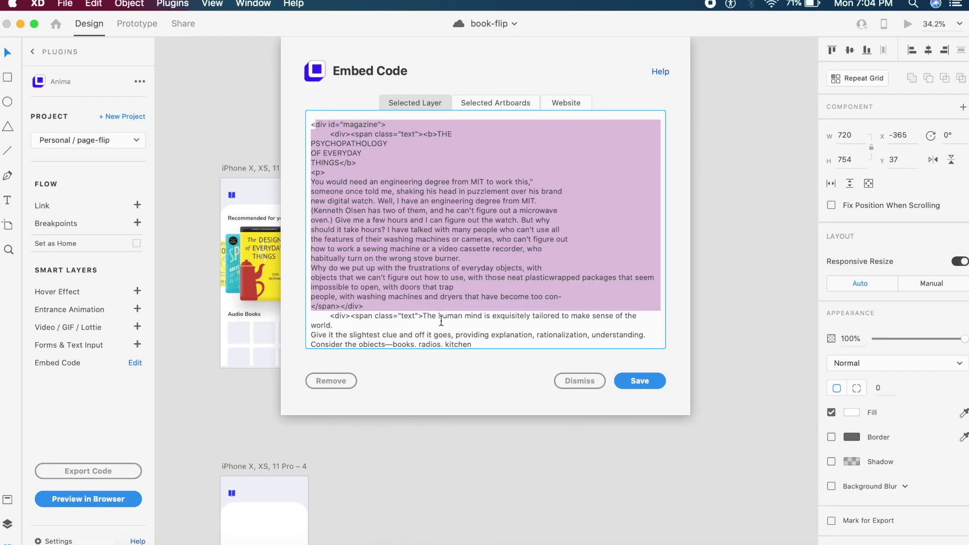
{"action": "key", "text": "Escape"}
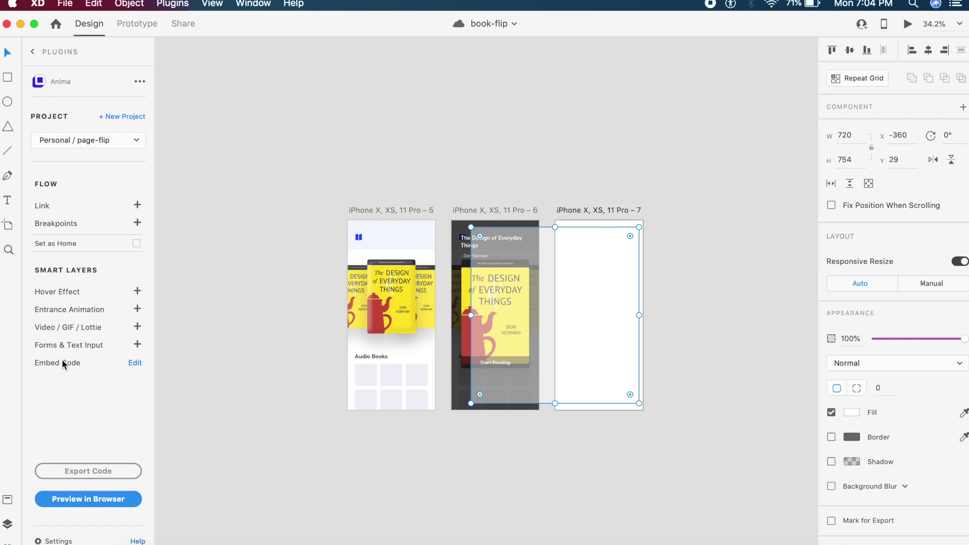
{"action": "left_click", "coordinate": [139, 367]}
{"action": "left_click", "coordinate": [409, 277]}
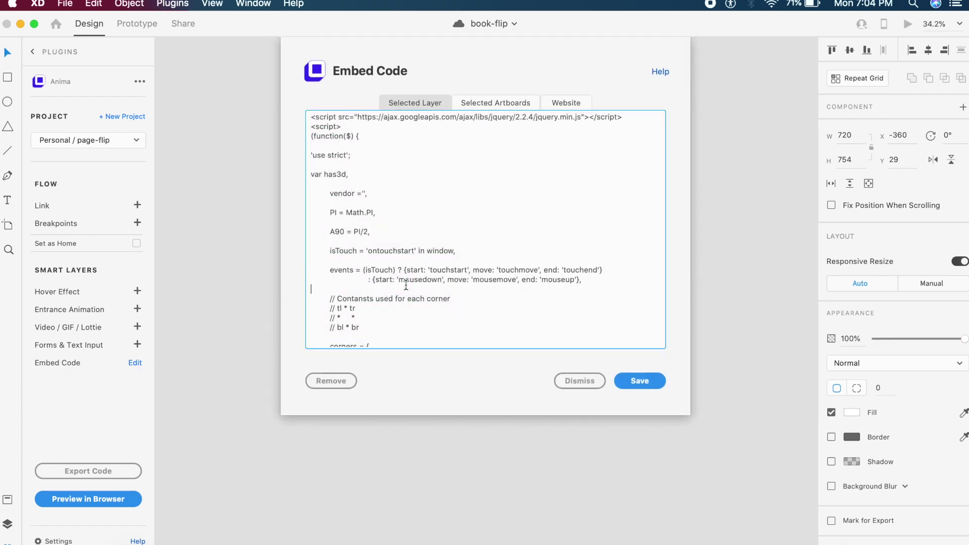
{"action": "left_click", "coordinate": [339, 184]}
{"action": "left_click_drag", "start_coordinate": [339, 184], "coordinate": [412, 287]}
{"action": "left_click_drag", "start_coordinate": [342, 192], "coordinate": [360, 330]}
{"action": "left_click", "coordinate": [359, 331]}
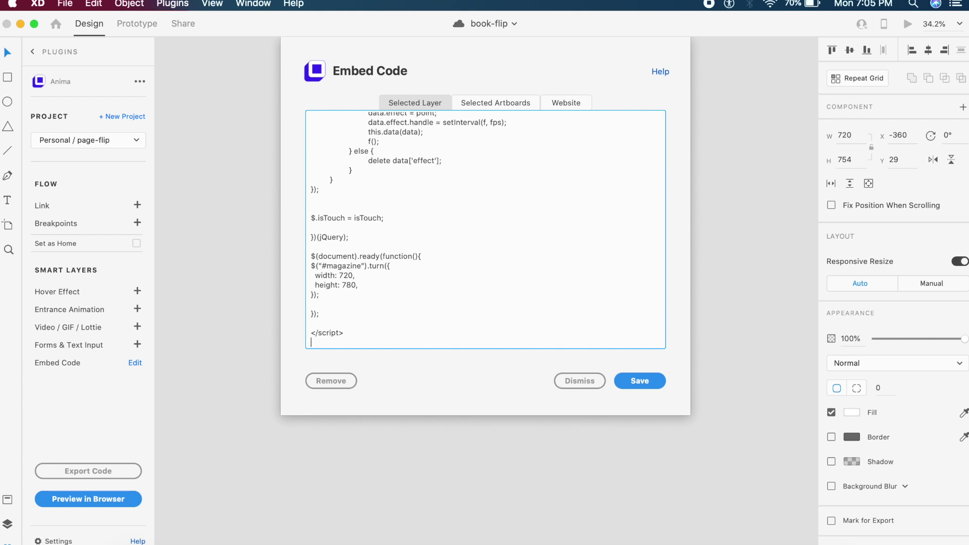
Paste the magazine HTML and #magazine CSS styles after the script, and save
{"action": "key", "text": "super+v"}
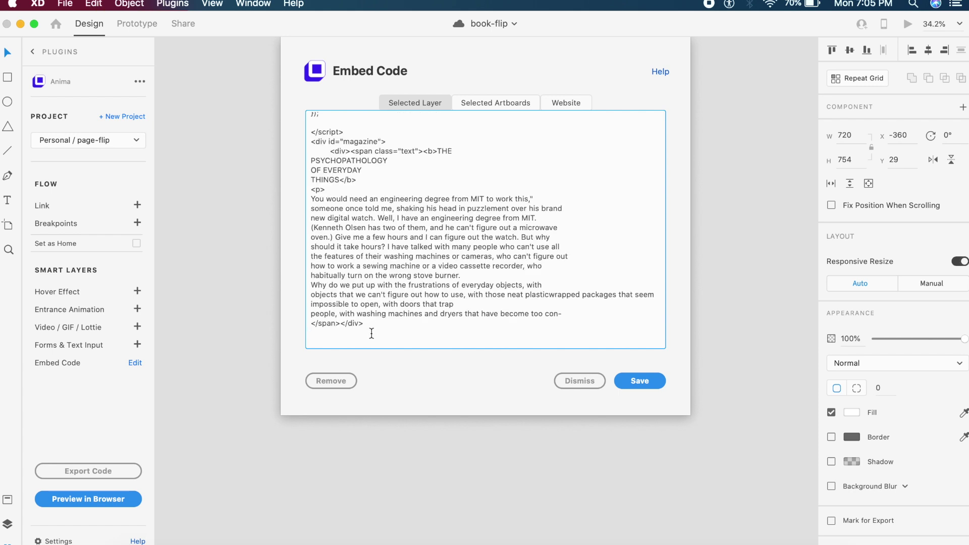
{"action": "type", "text": "<style> b{ font-size: 24px; line-height: 24px; } #magazine{ font-family:sans-serif; line-height: 22px; padding: 24px; margin-top: 32px; } #magazine .turn-page{ \tbackground-color:#fff; } </style>"}
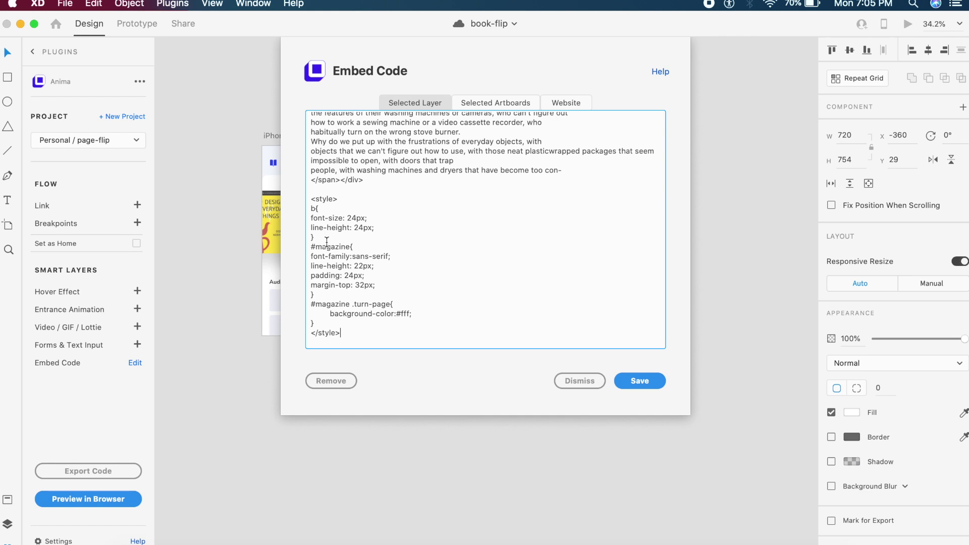
{"action": "left_click_drag", "start_coordinate": [310, 199], "coordinate": [439, 339]}
{"action": "left_click", "coordinate": [380, 303]}
{"action": "left_click", "coordinate": [318, 201]}
{"action": "left_click_drag", "start_coordinate": [317, 201], "coordinate": [433, 340]}
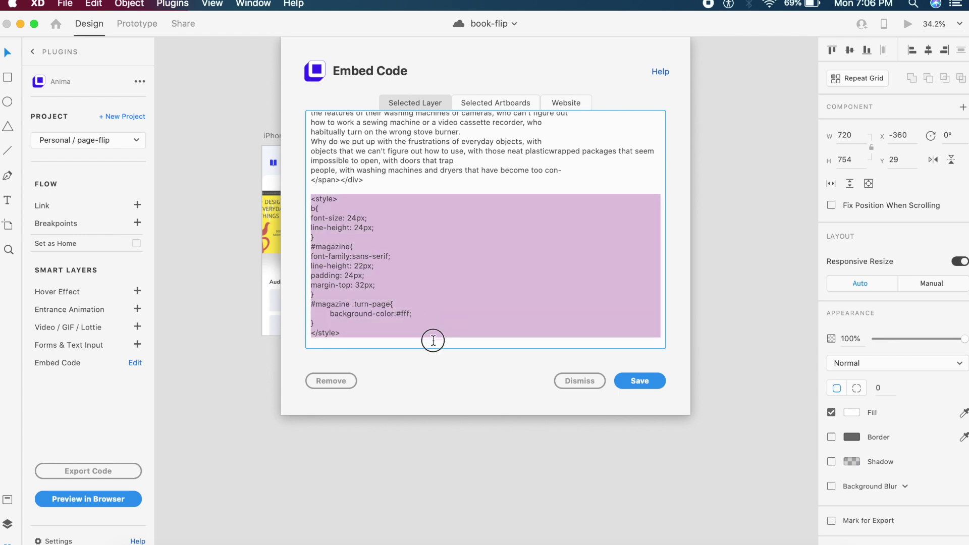
{"action": "left_click", "coordinate": [440, 292]}
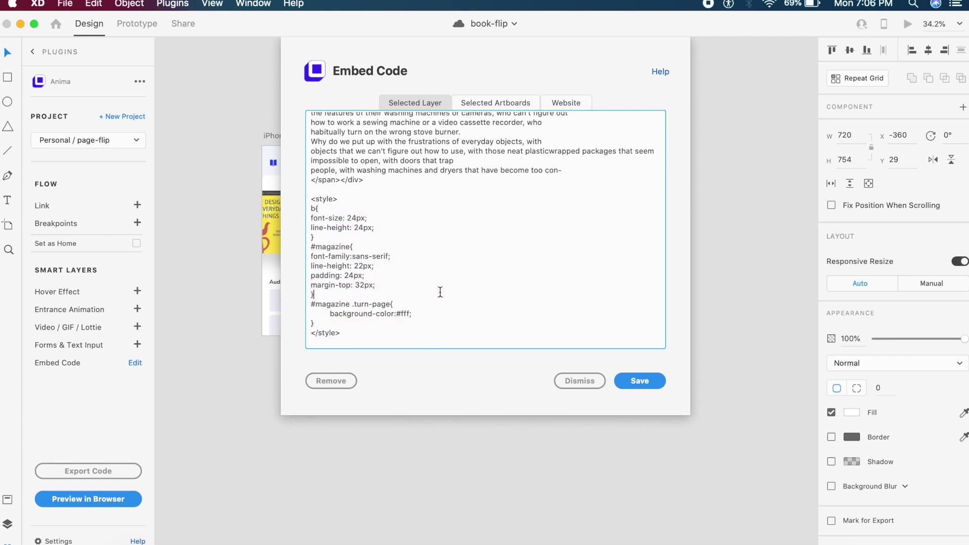
{"action": "left_click", "coordinate": [632, 382]}
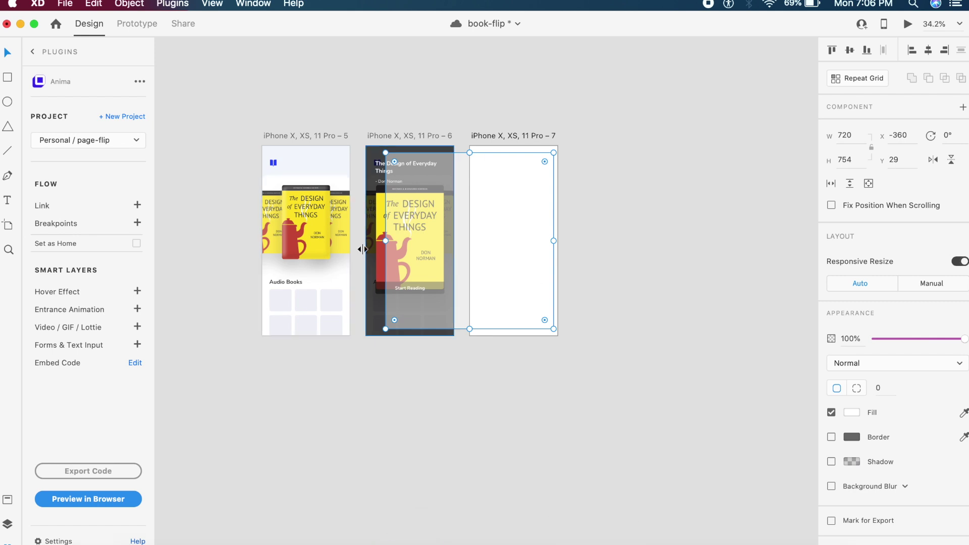
{"action": "left_click", "coordinate": [663, 541]}
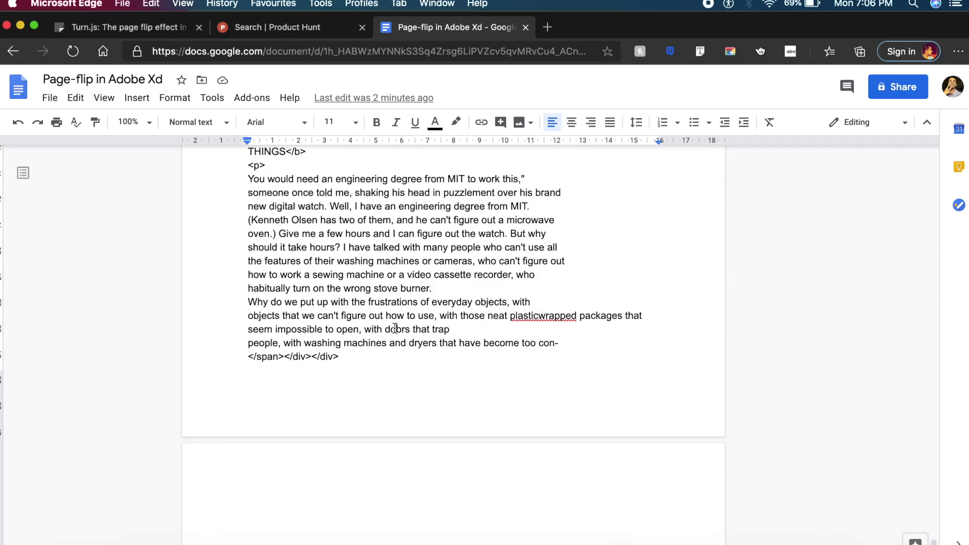
{"action": "scroll", "coordinate": [394, 328], "scroll_direction": "up", "scroll_amount": 3}
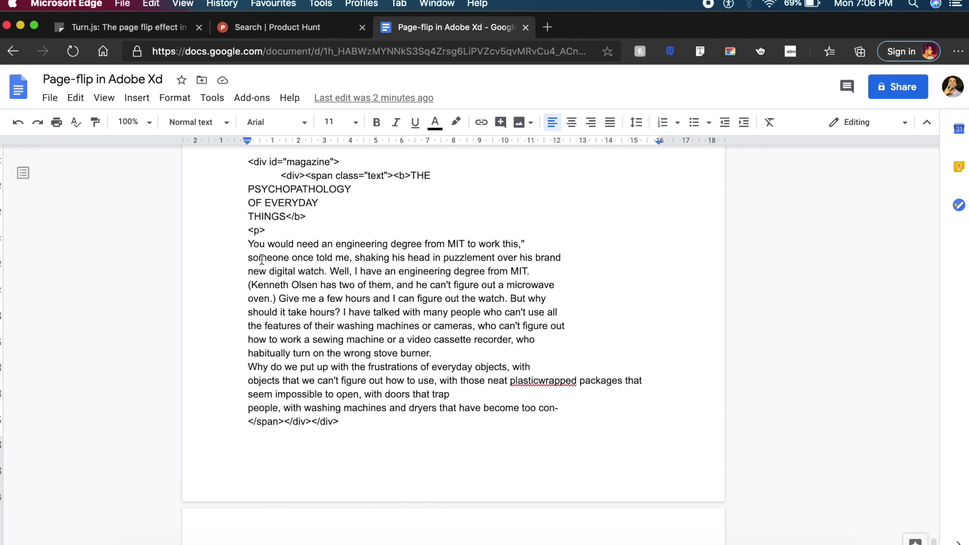
{"action": "scroll", "coordinate": [260, 262], "scroll_direction": "up", "scroll_amount": 2}
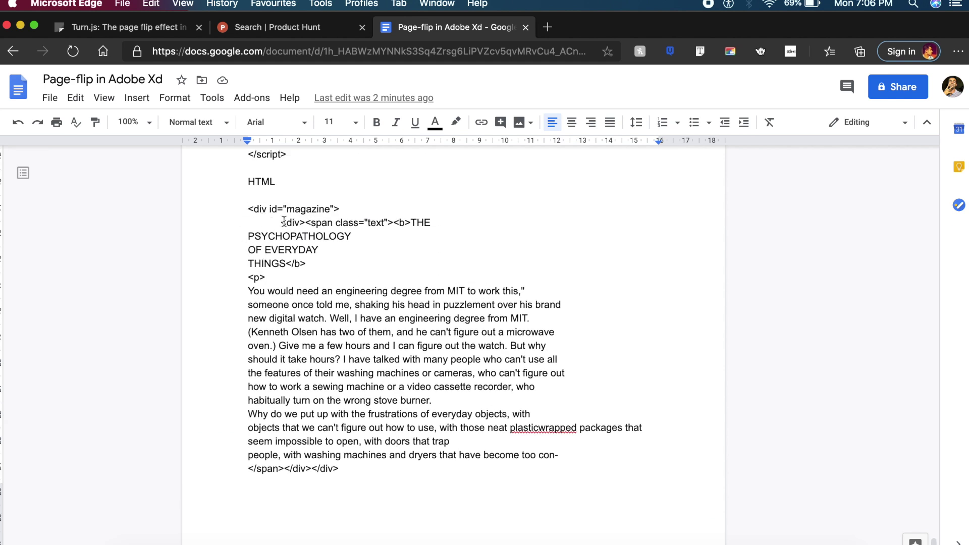
{"action": "key", "text": "super+Tab"}
{"action": "left_click", "coordinate": [305, 134]}
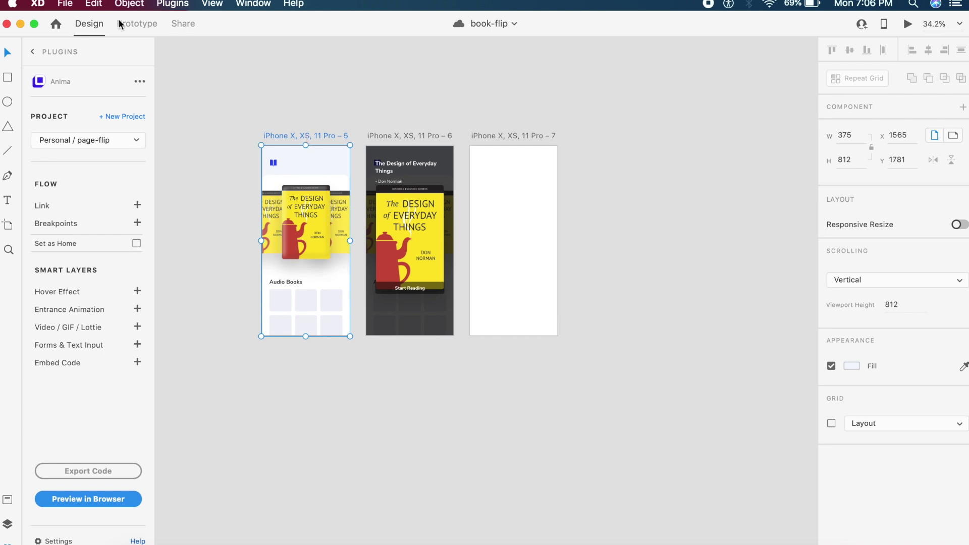
Wire the carousel's front book to artboard 6 with a Tap trigger and Auto-Animate
{"action": "left_click", "coordinate": [142, 31]}
{"action": "left_click", "coordinate": [313, 217]}
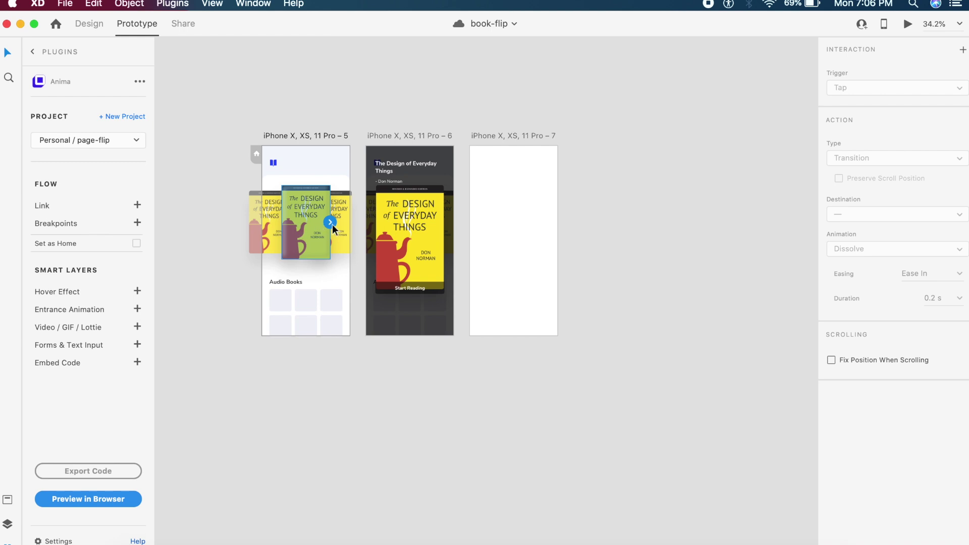
{"action": "left_click_drag", "start_coordinate": [330, 223], "coordinate": [402, 204]}
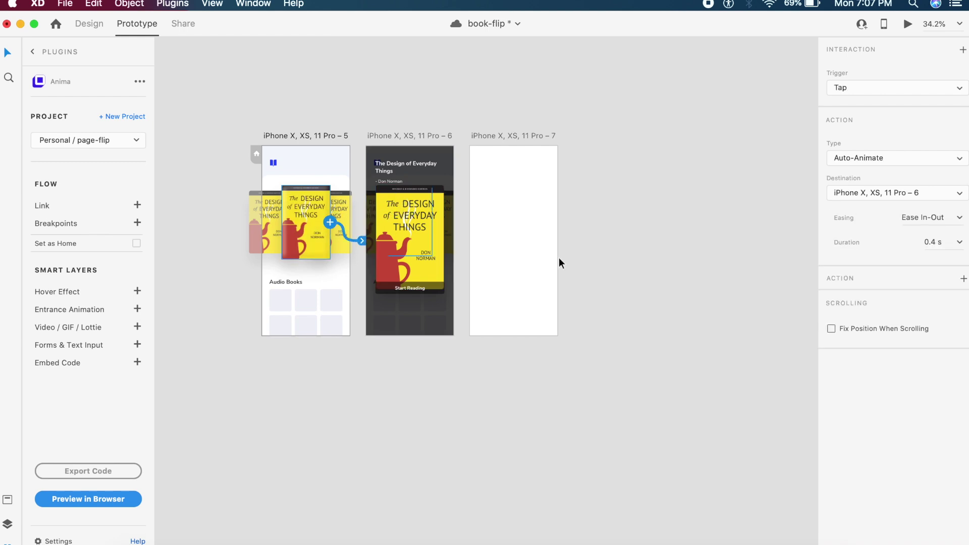
{"action": "left_click", "coordinate": [874, 87]}
{"action": "left_click", "coordinate": [872, 87]}
{"action": "left_click", "coordinate": [880, 159]}
{"action": "left_click", "coordinate": [871, 159]}
Add an Anima external link to the detail artboard's book cover, then select artboard 7
{"action": "left_click", "coordinate": [411, 227]}
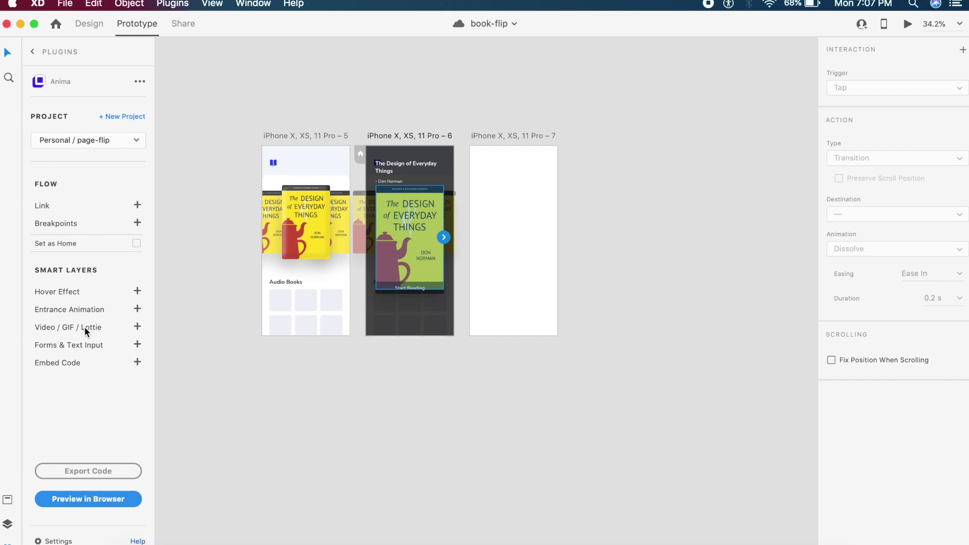
{"action": "left_click", "coordinate": [138, 205]}
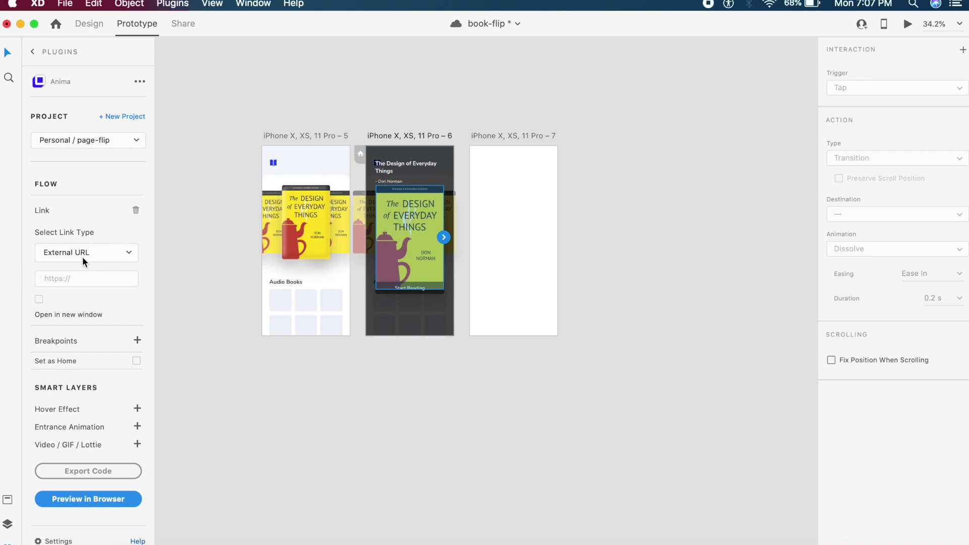
{"action": "left_click", "coordinate": [530, 137]}
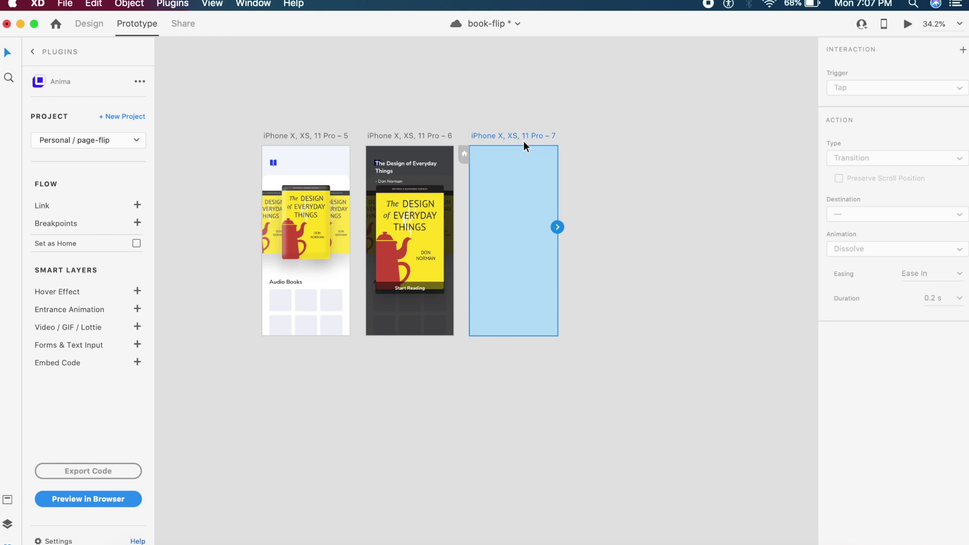
Preview the page-flip artboard in the browser through Anima and flip its text page
{"action": "left_click", "coordinate": [115, 504]}
{"action": "scroll", "coordinate": [585, 435], "scroll_direction": "down", "scroll_amount": 2}
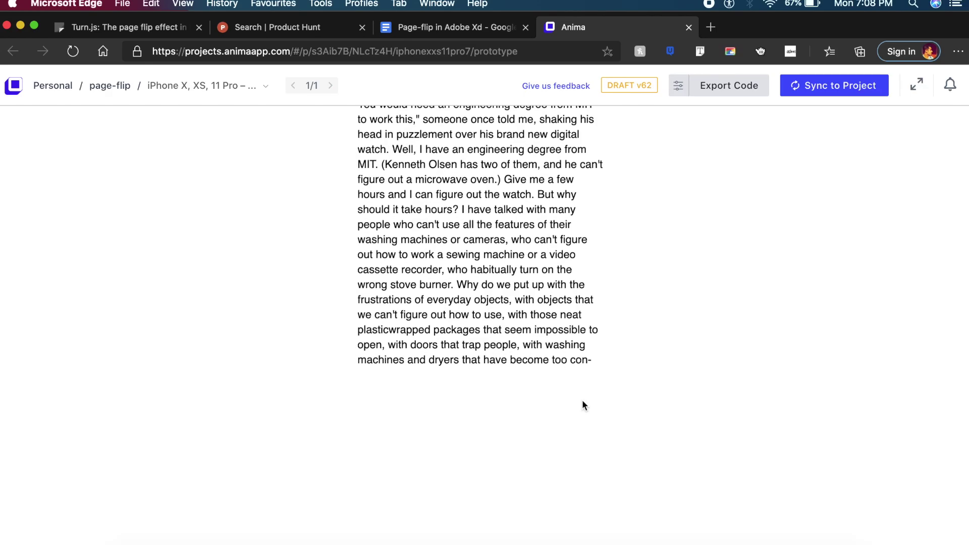
{"action": "left_click", "coordinate": [389, 461]}
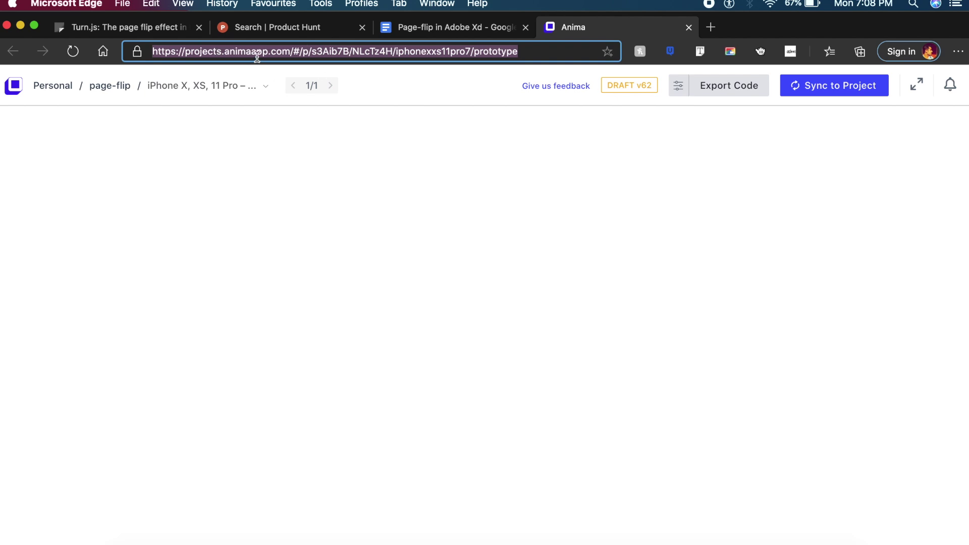
Set artboard 6's book cover Anima External URL link to the pasted prototype address
{"action": "left_click", "coordinate": [418, 536]}
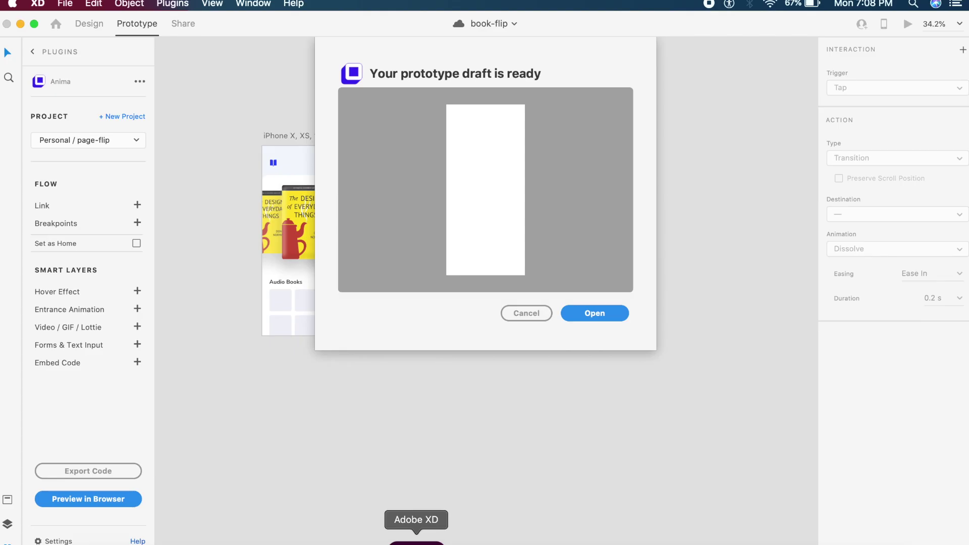
{"action": "left_click", "coordinate": [522, 312]}
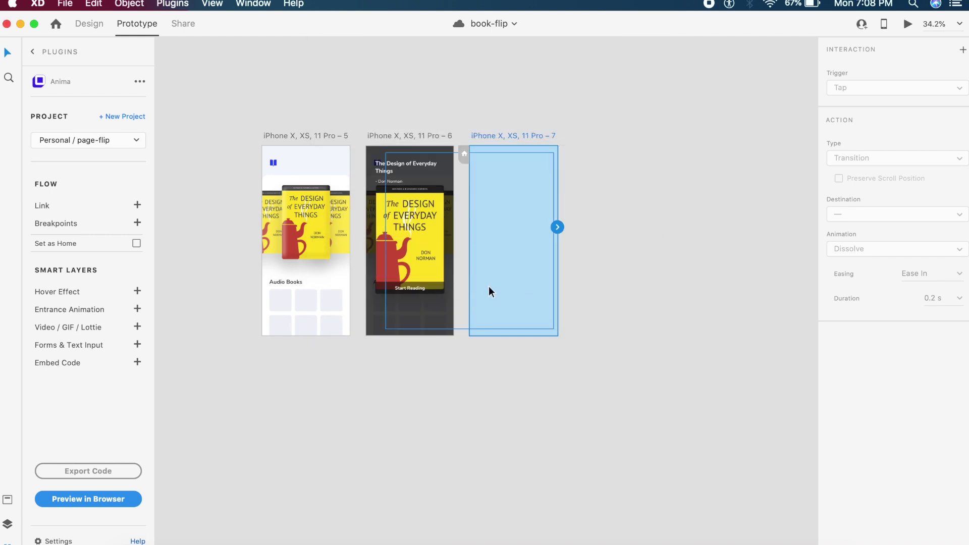
{"action": "left_click", "coordinate": [416, 243]}
{"action": "left_click", "coordinate": [136, 205]}
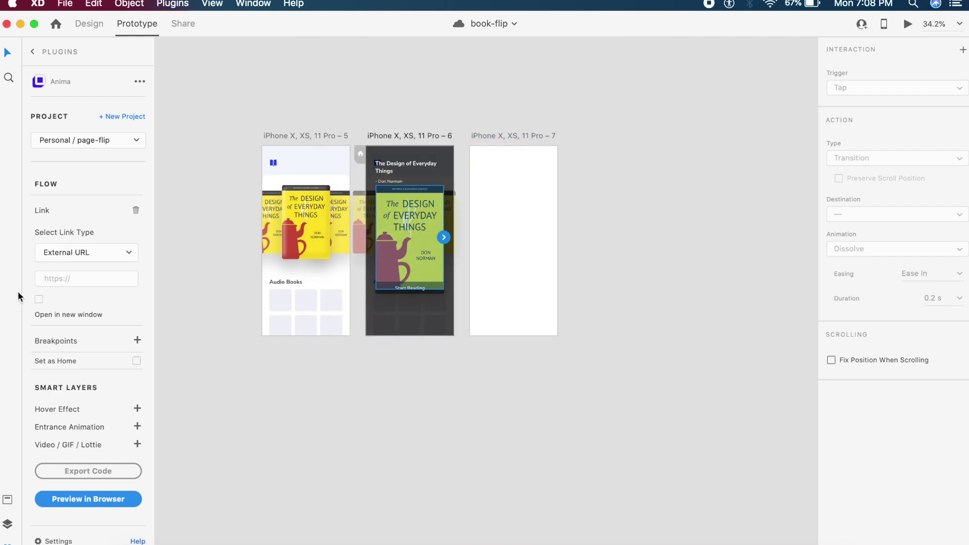
{"action": "left_click", "coordinate": [92, 279]}
{"action": "key", "text": "super+v"}
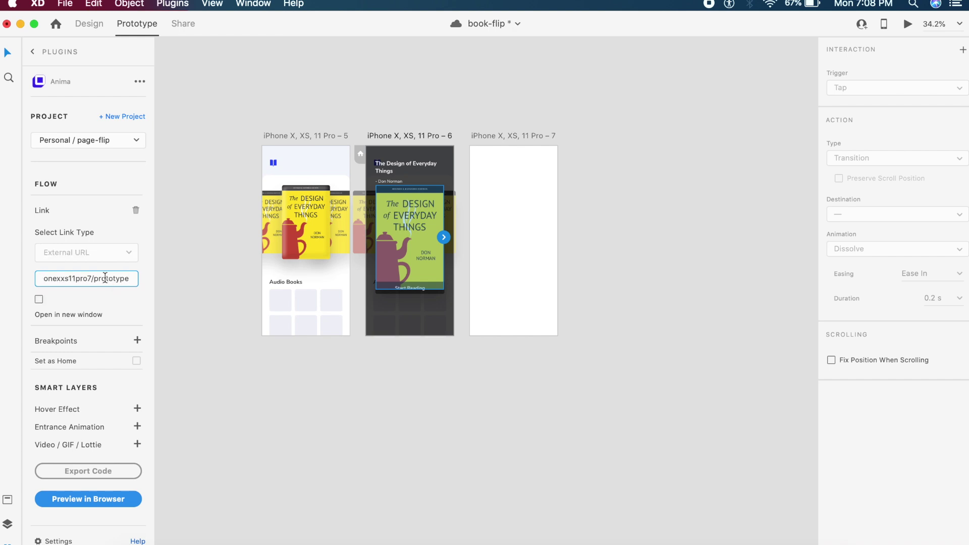
{"action": "left_click", "coordinate": [206, 320]}
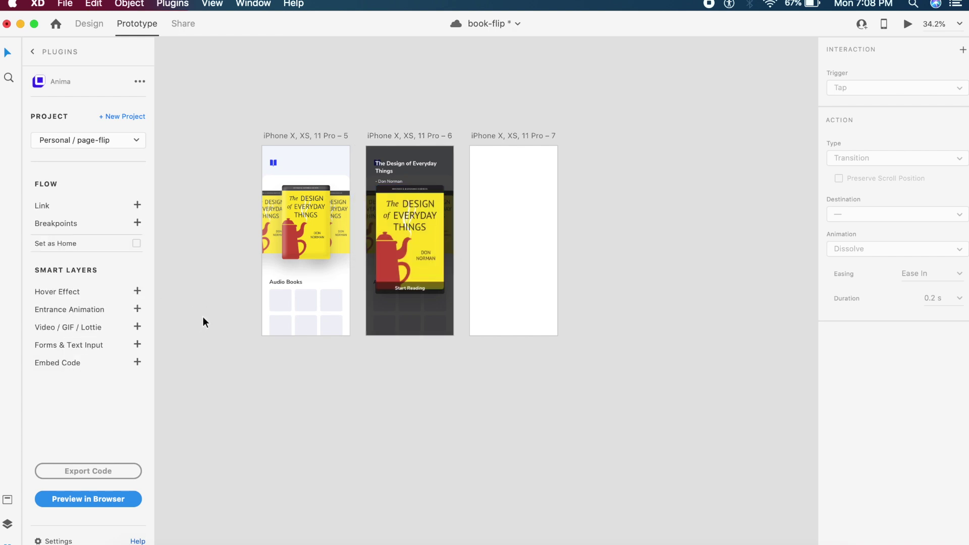
Select the carousel home artboard as the start of the Anima audiobook prototype preview
{"action": "left_click", "coordinate": [304, 136]}
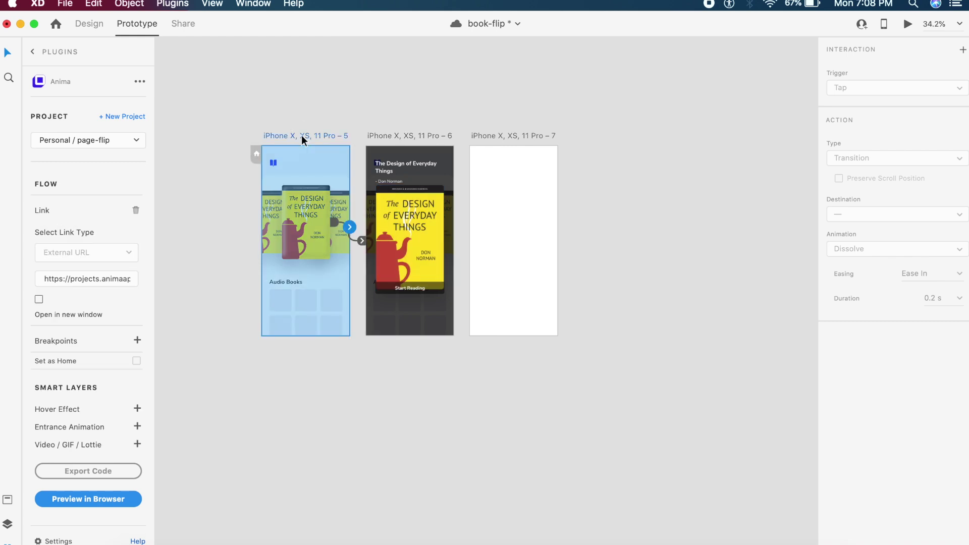